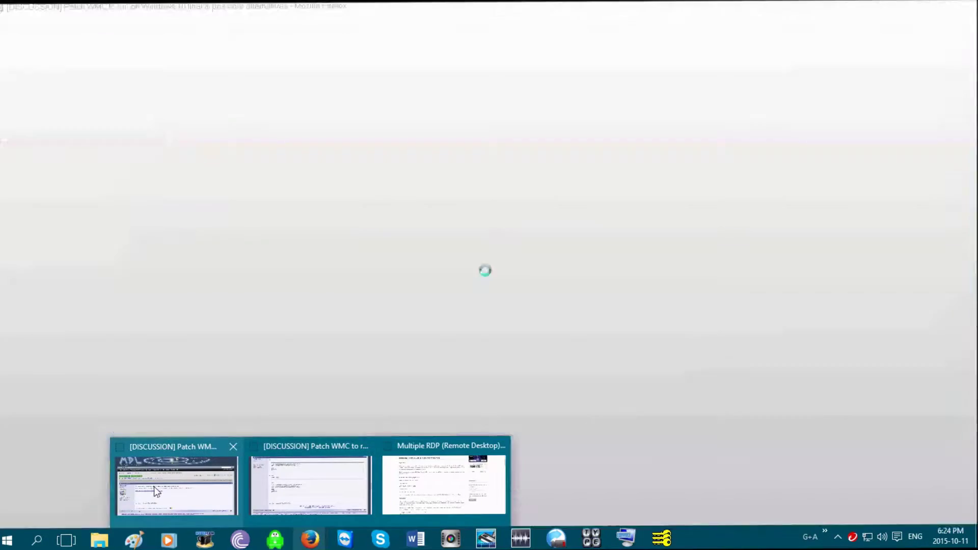
Switch to the second forum thread tab, fetch the x64 archive from MEGA and bring up its actions in Downloads.
click(153, 487)
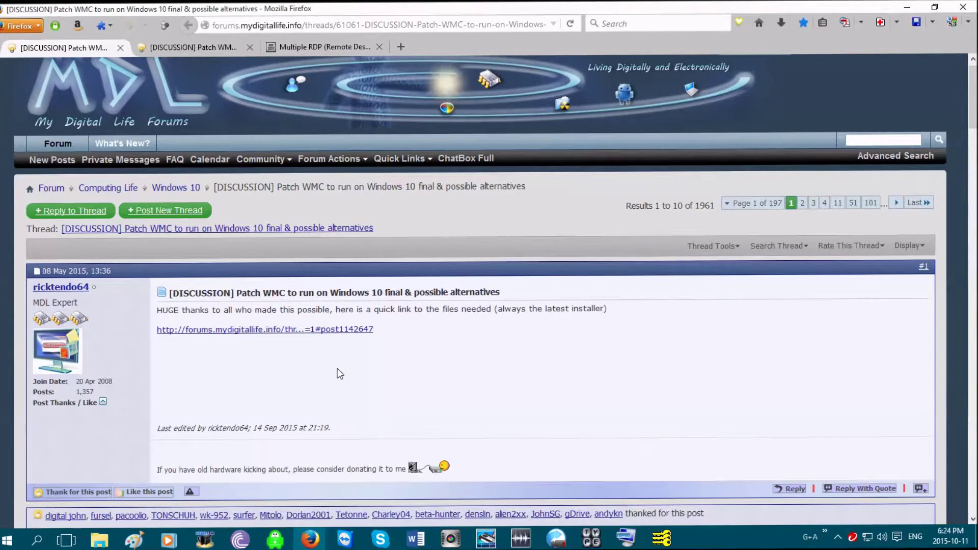
click(221, 52)
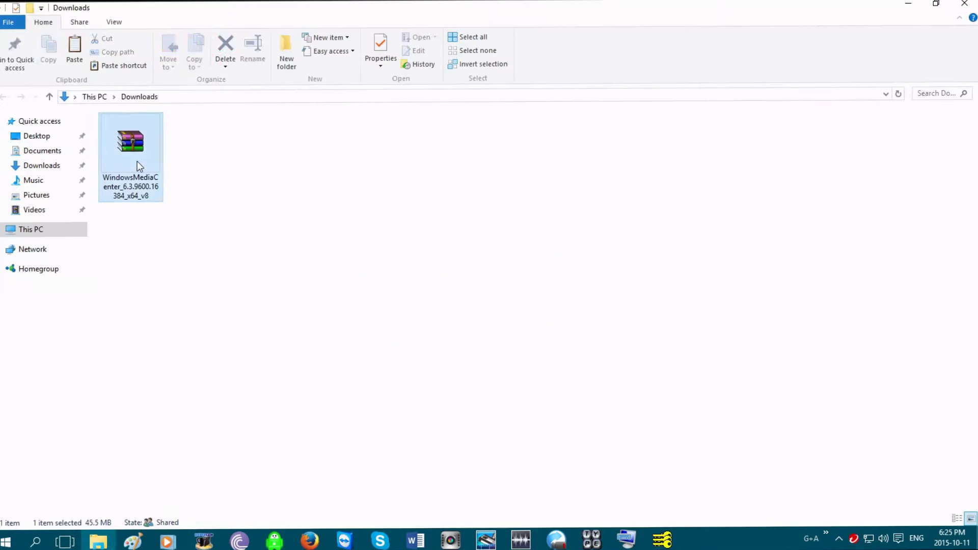
right_click(137, 161)
mouse_move(171, 199)
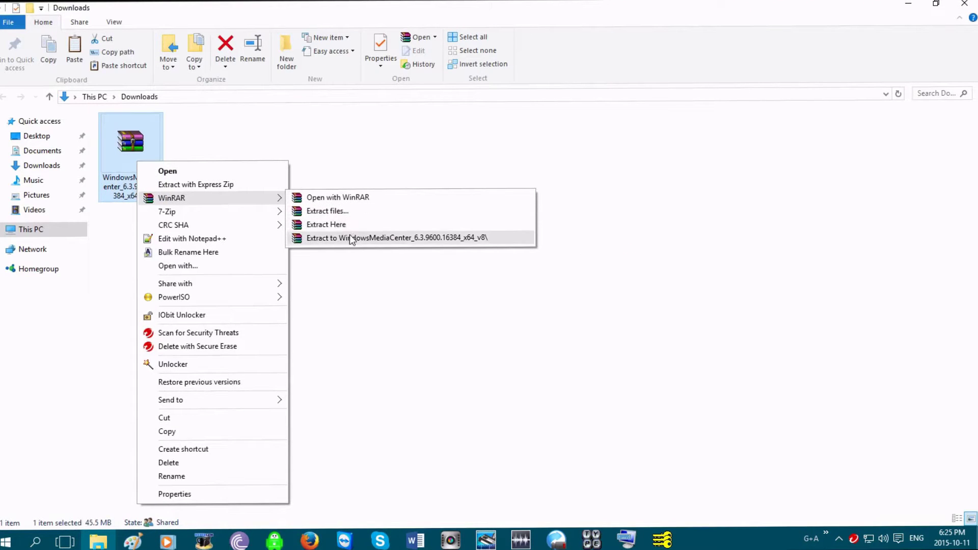
Extract the archive here with WinRAR, enter the WindowsMediaCenter folder and bring up actions for _ReadMe.
click(349, 224)
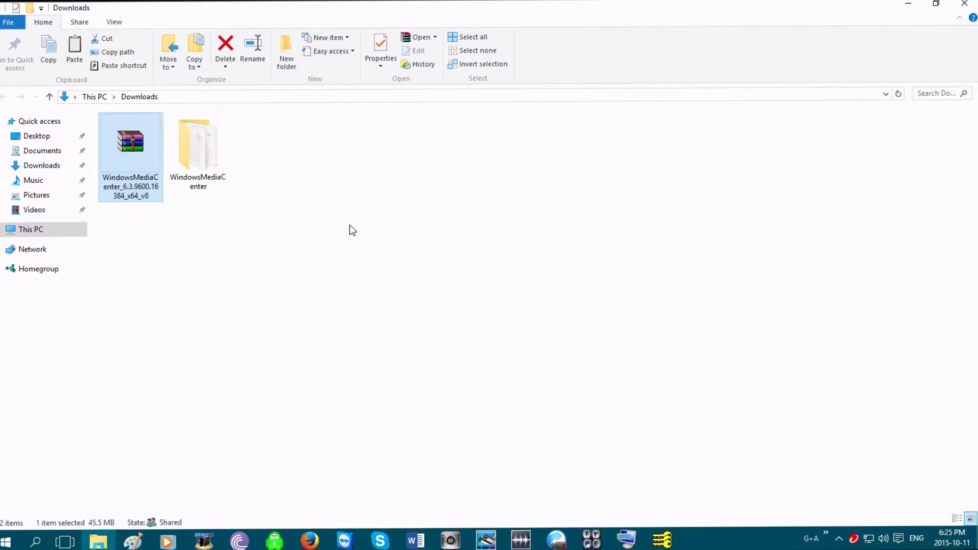
double_click(226, 186)
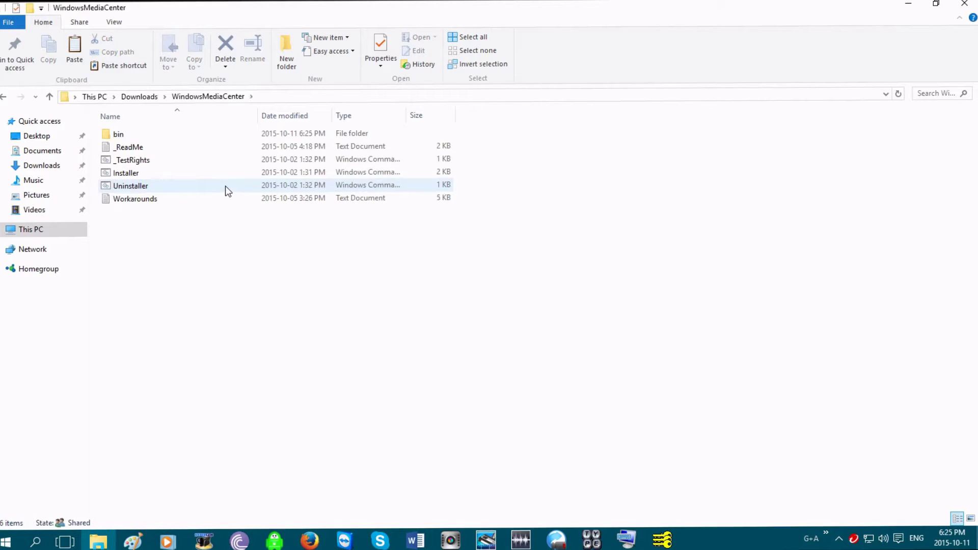
click(127, 147)
right_click(127, 147)
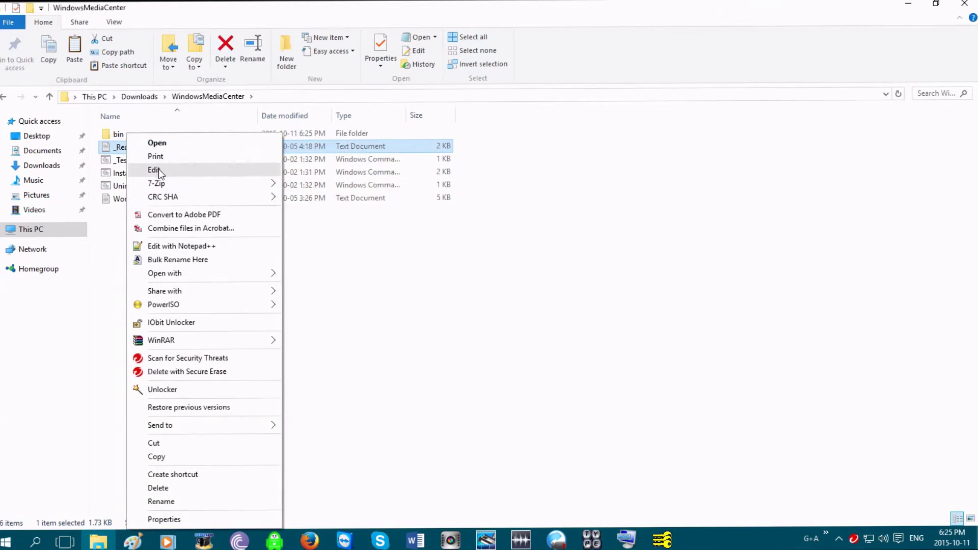
click(158, 169)
scroll(440, 240, down, 1)
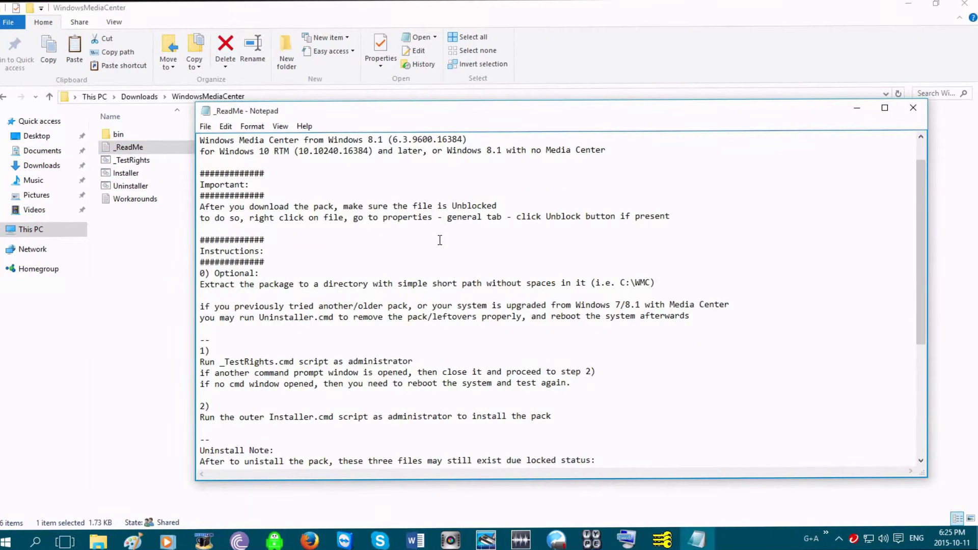
scroll(439, 240, down, 1)
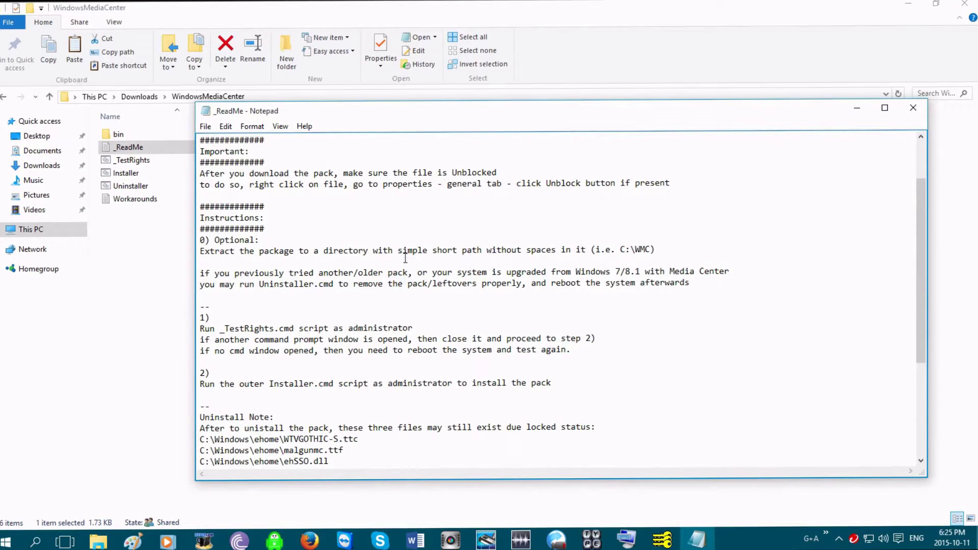
scroll(662, 322, down, 1)
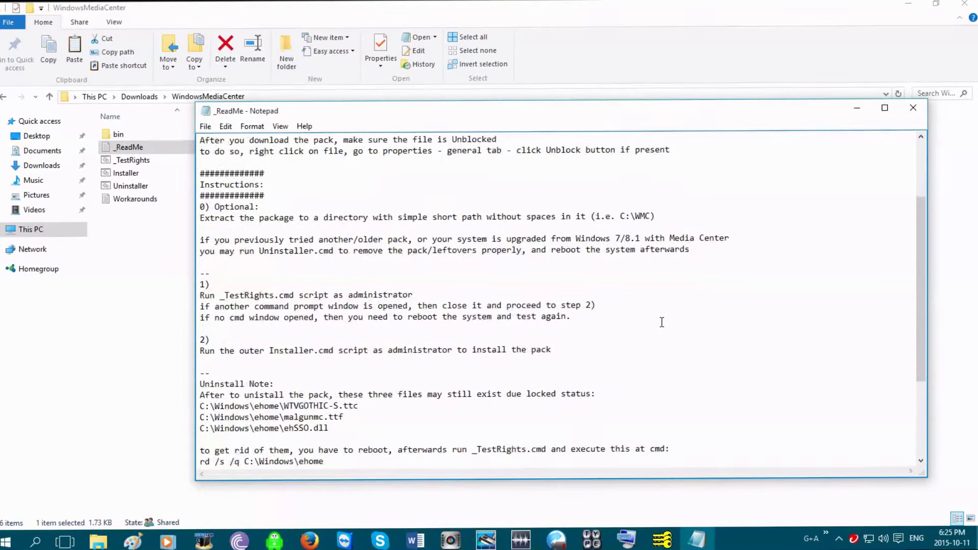
scroll(662, 321, down, 1)
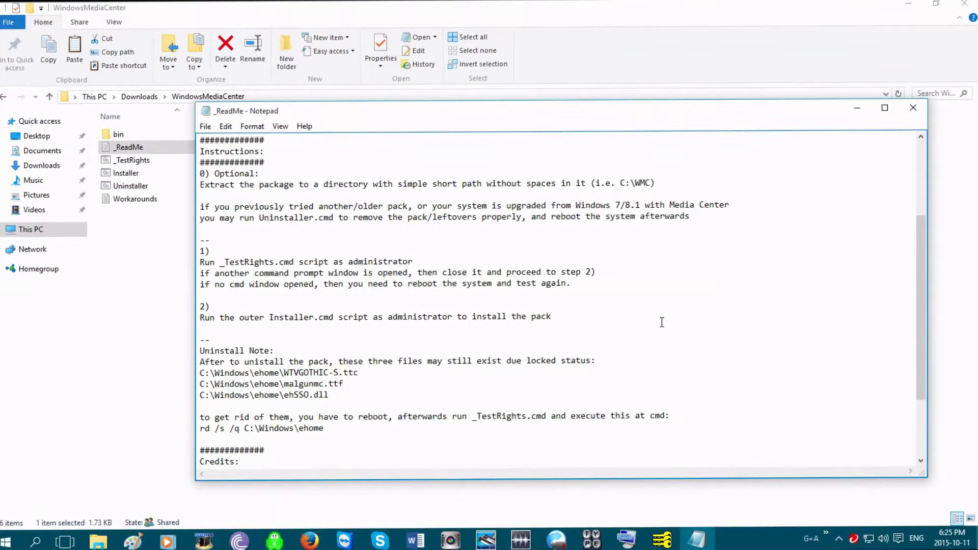
scroll(662, 322, down, 1)
scroll(662, 322, down, 1)
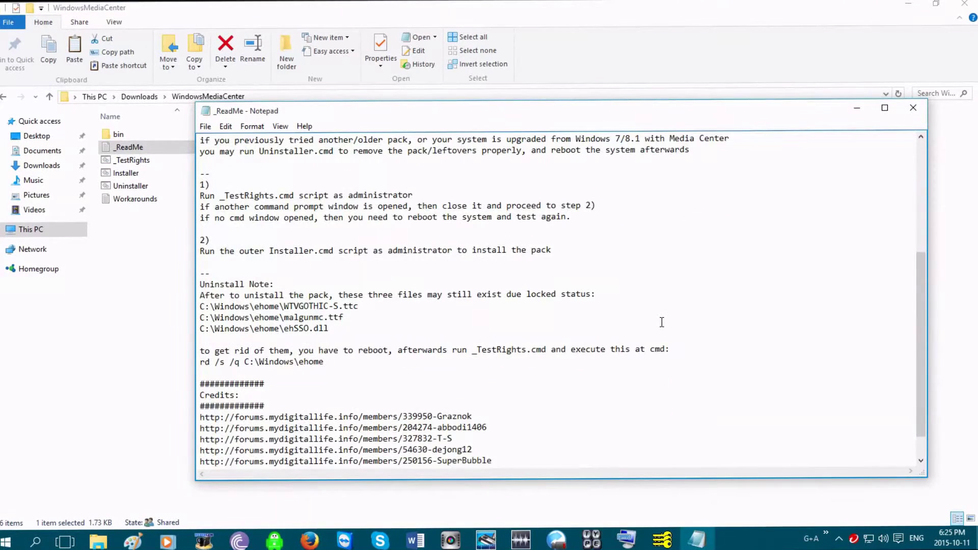
scroll(662, 322, down, 1)
scroll(662, 322, up, 1)
scroll(703, 305, up, 6)
Run the _TestRights script as administrator.
click(914, 108)
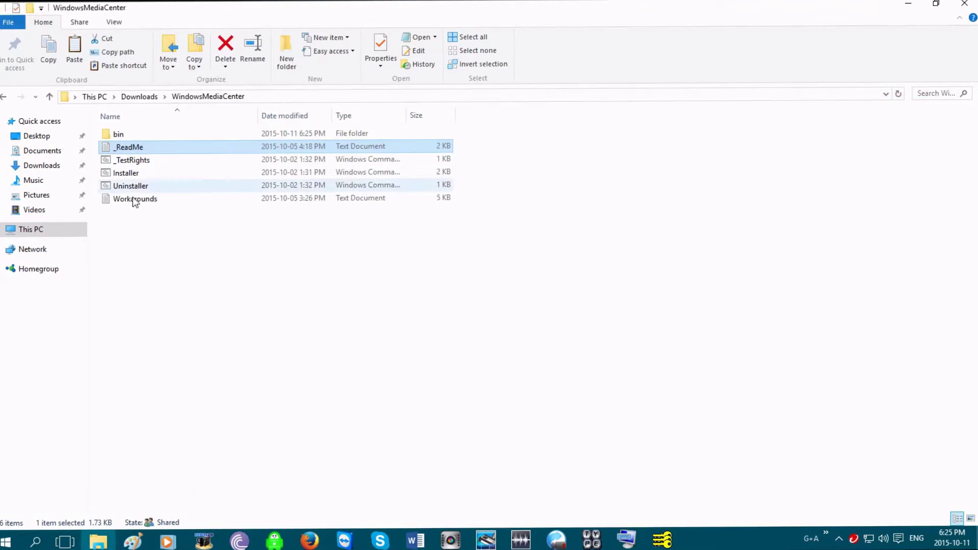
right_click(130, 160)
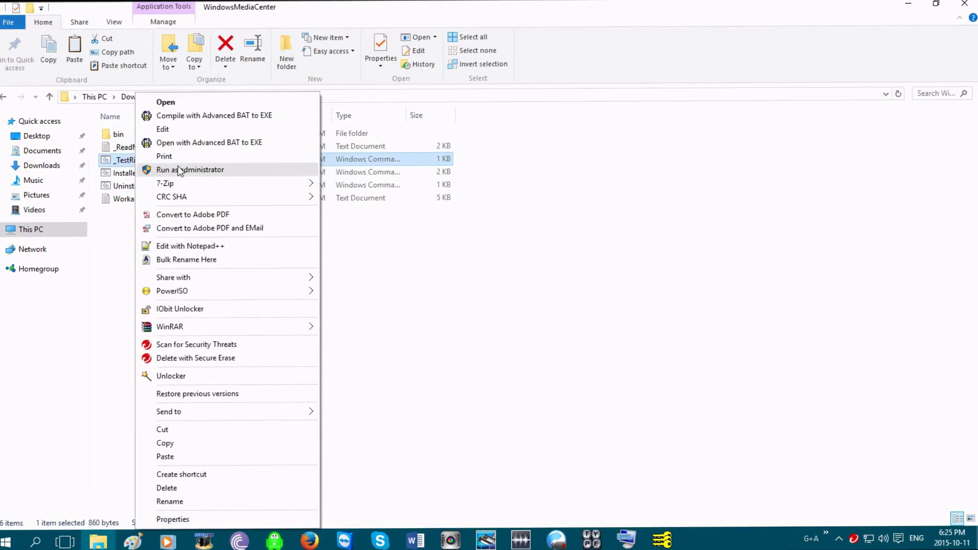
click(178, 170)
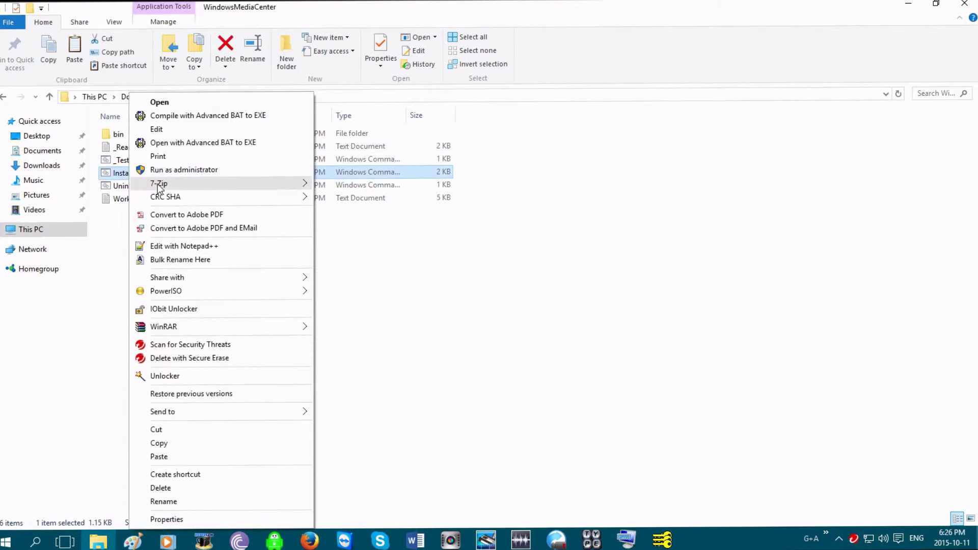
Bring up the actions for the Installer script to edit it.
click(454, 398)
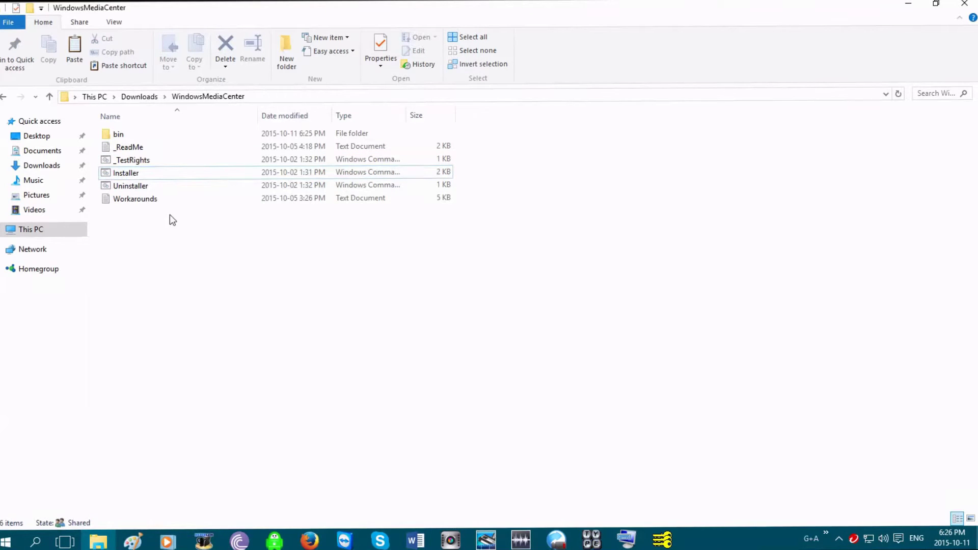
right_click(141, 177)
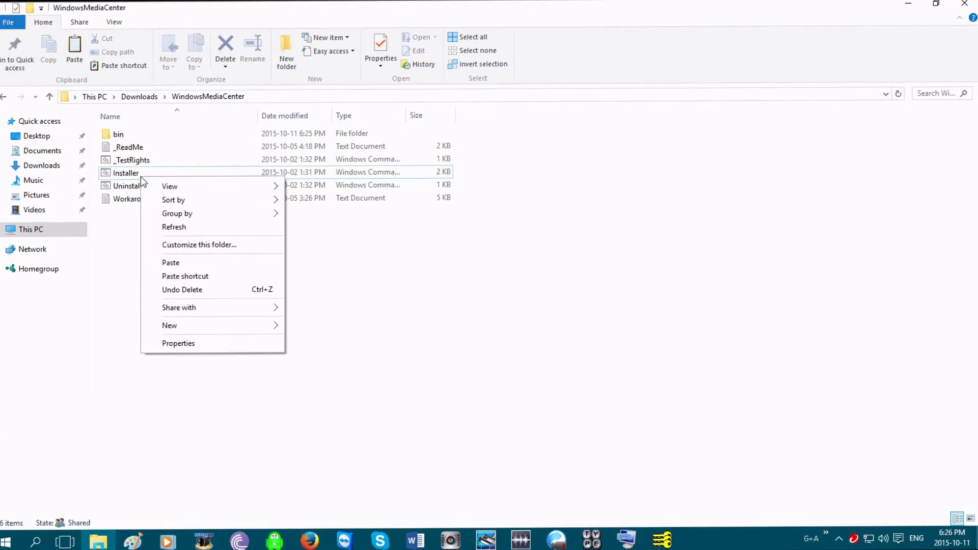
right_click(130, 176)
Edit the last runassystem line so the path reads %~dp0bin\Install.bat.
click(161, 131)
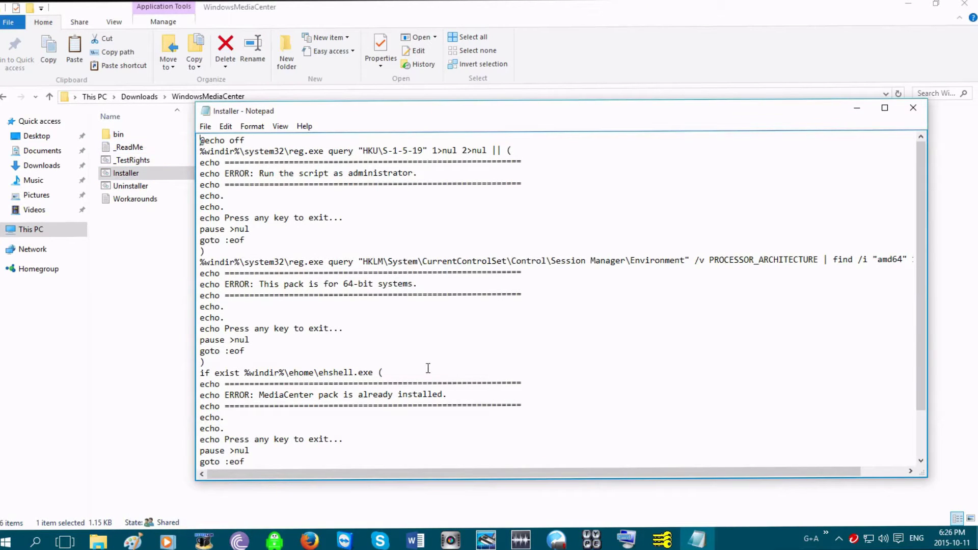
scroll(428, 371, down, 2)
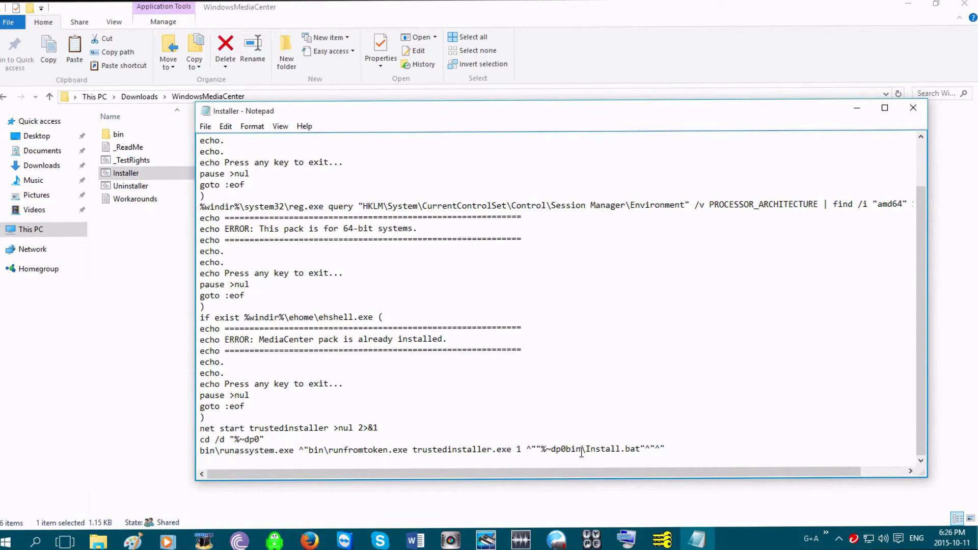
drag(583, 450, 538, 451)
click(537, 450)
click(563, 449)
drag(605, 450, 668, 450)
click(678, 450)
drag(582, 450, 540, 450)
text(C)
text(:\U)
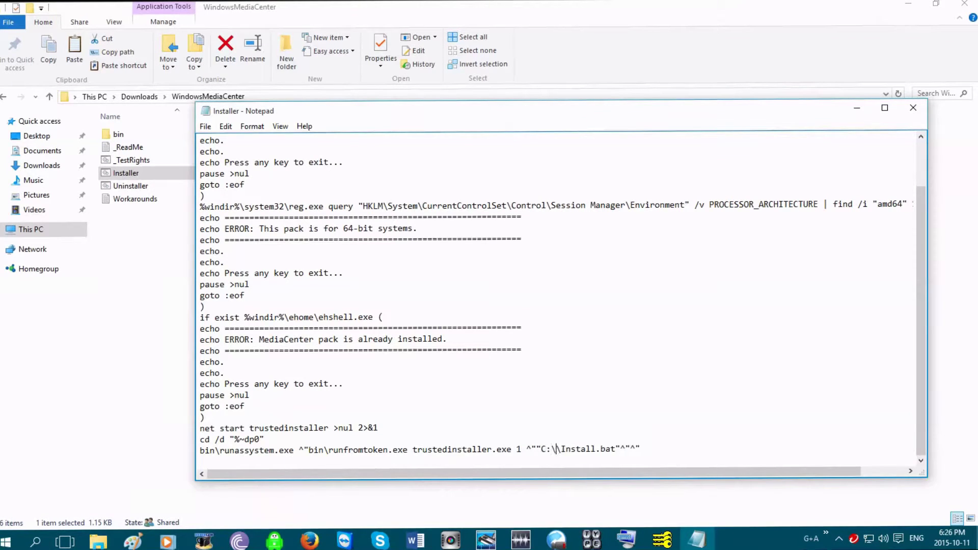
text(sde)
key(BackSpace)
key(BackSpace)
text(ers\Radi)
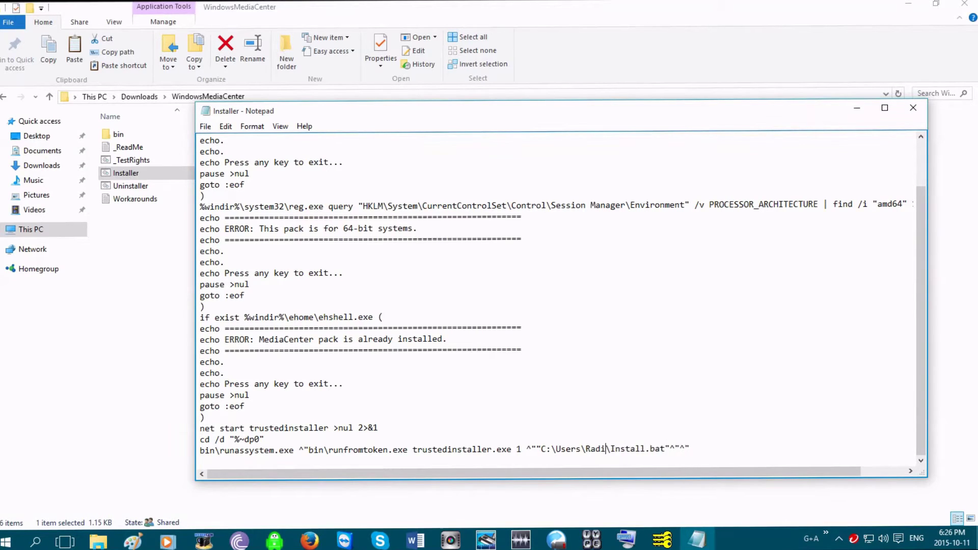
text(cal924)
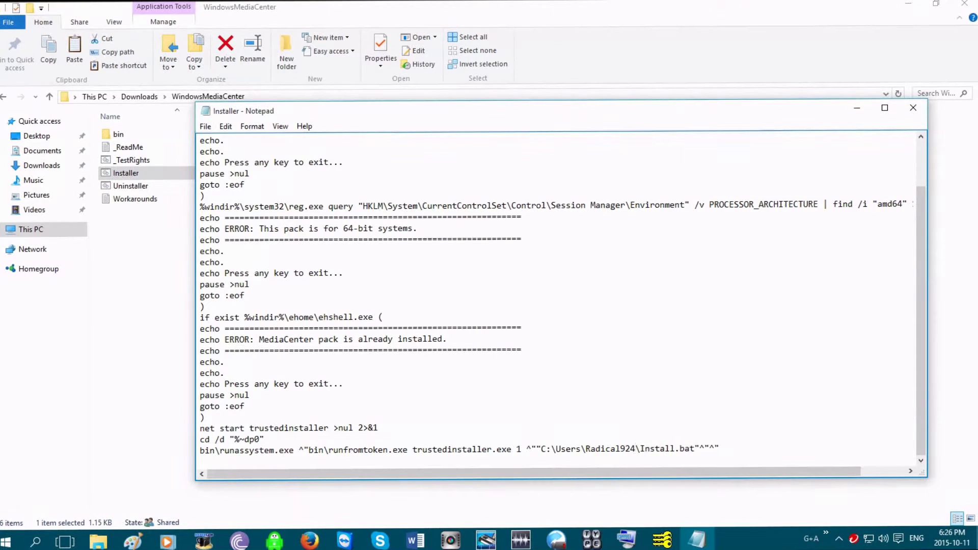
text(\Downloads)
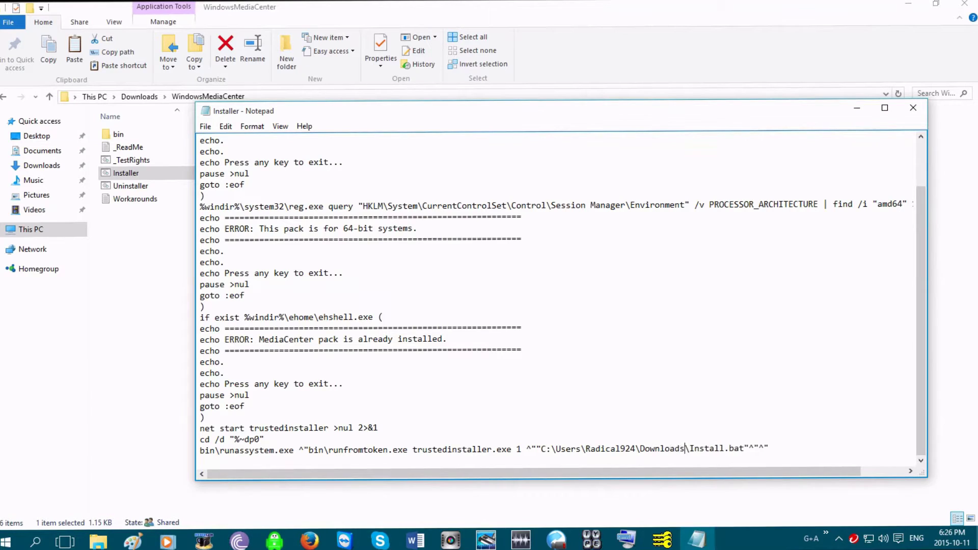
text(\W)
text(ind)
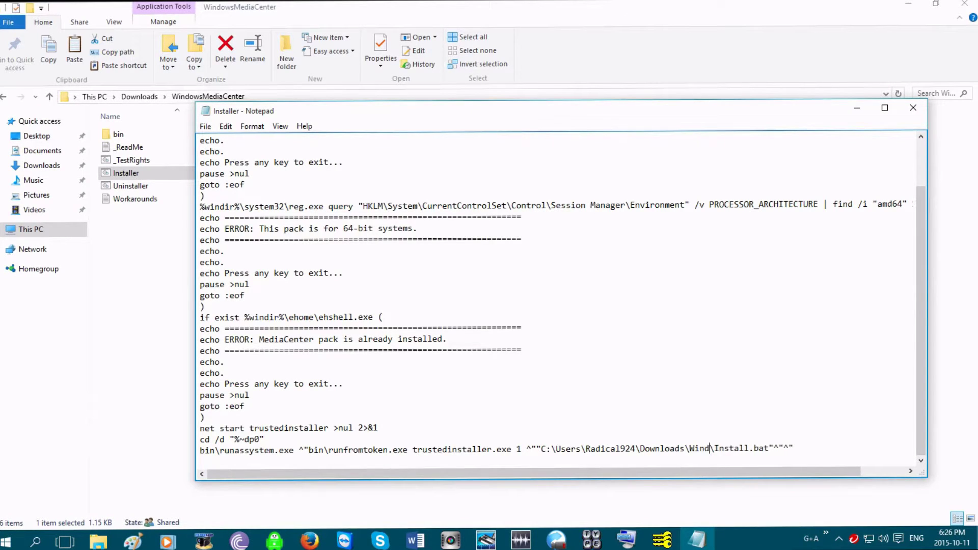
text(owsMediaC)
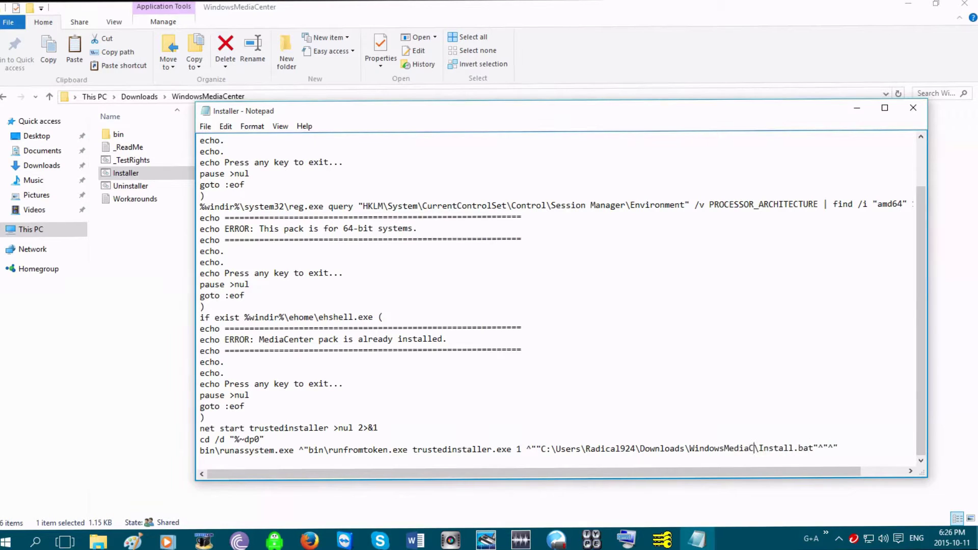
text(enter\)
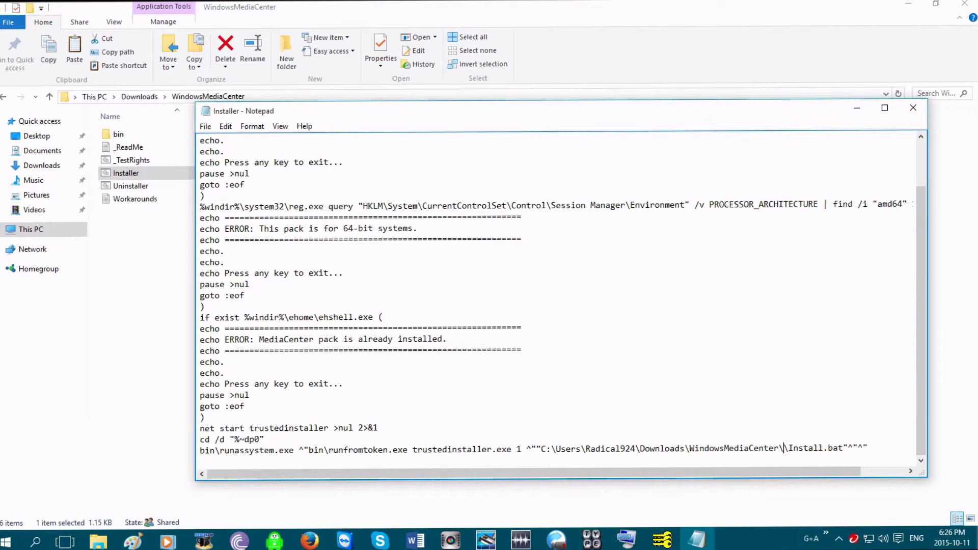
text(bin\)
double_click(119, 135)
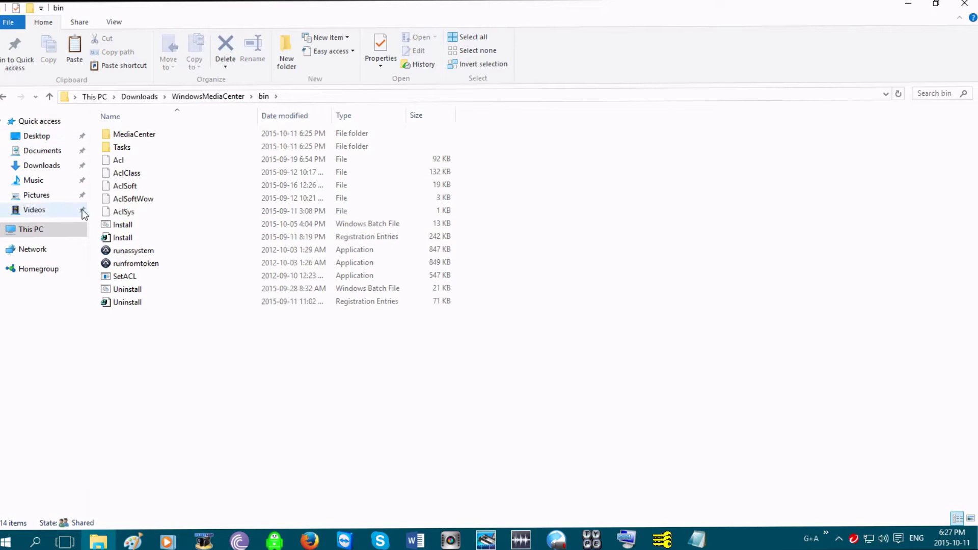
Check the Install file in bin, go back up to WindowsMediaCenter and bring up actions for Installer.
right_click(122, 231)
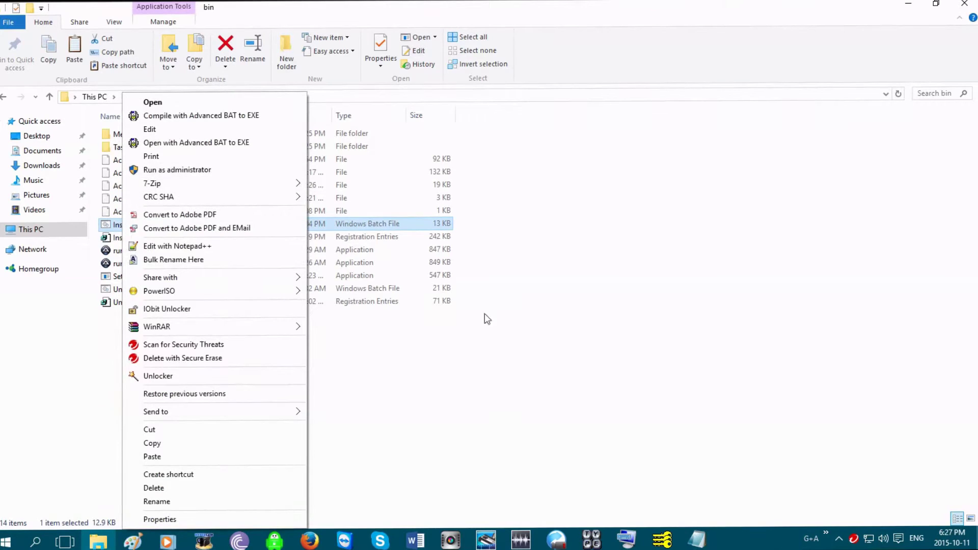
click(470, 444)
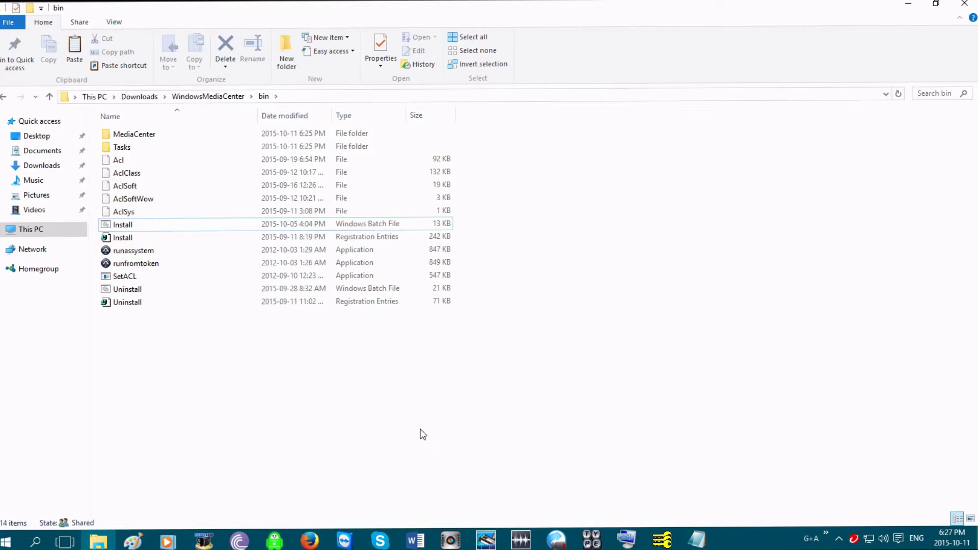
click(3, 97)
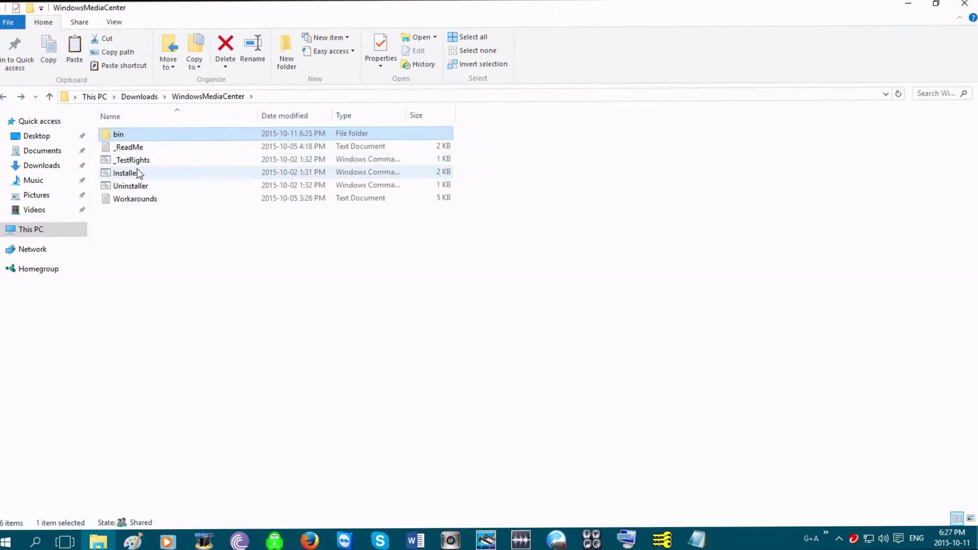
right_click(131, 177)
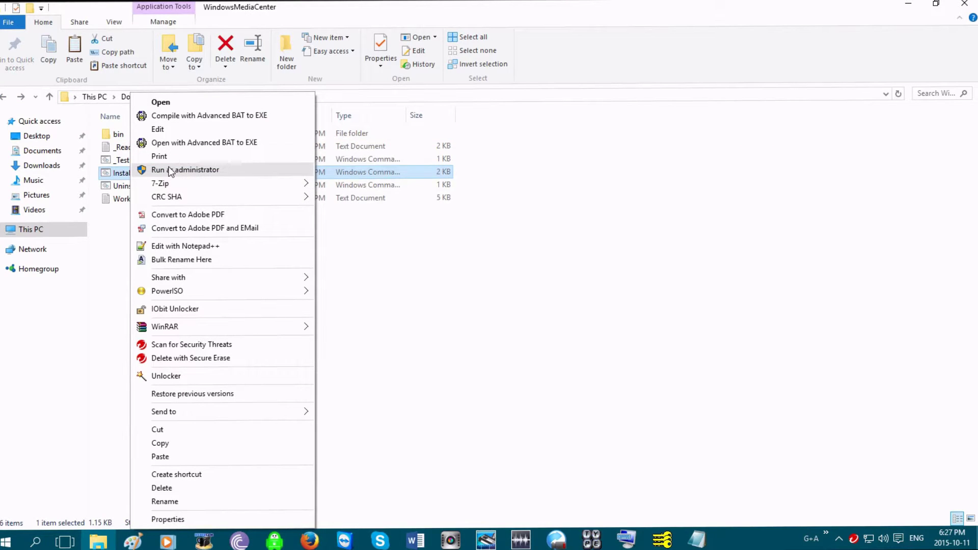
Run Installer as administrator, close Notepad, launch Windows Media Center to view its settings, then close it.
click(398, 264)
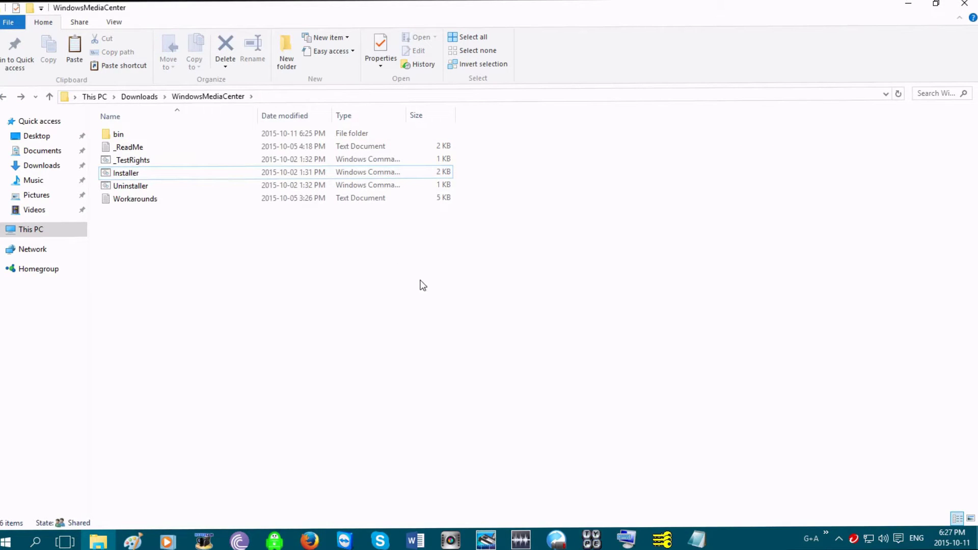
middle_click(705, 537)
click(7, 541)
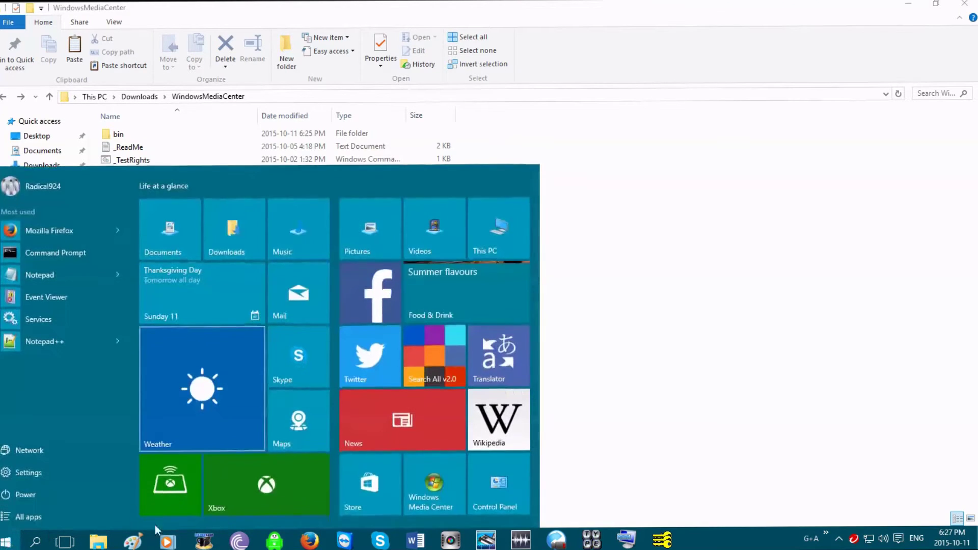
click(417, 495)
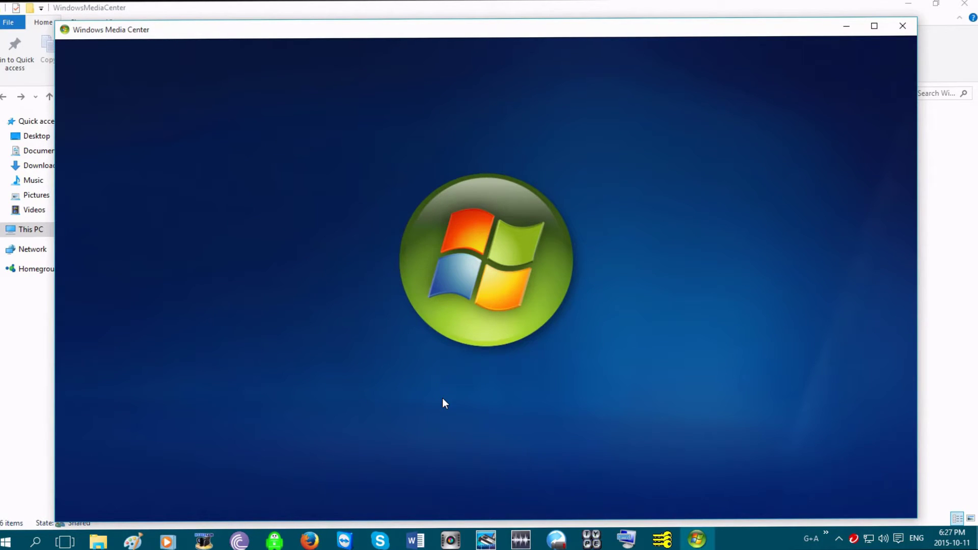
scroll(351, 399, down, 1)
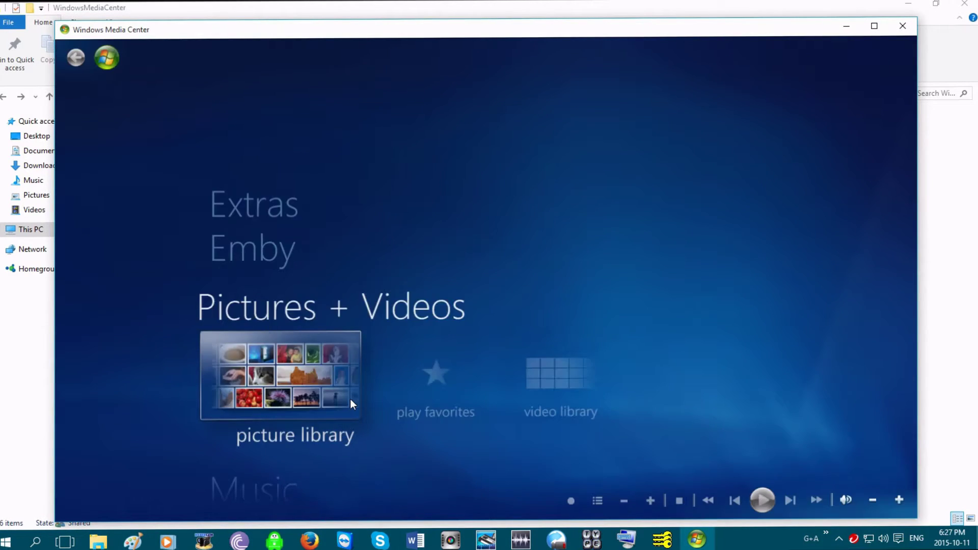
scroll(350, 399, down, 1)
scroll(351, 402, down, 1)
scroll(350, 402, down, 1)
scroll(350, 402, down, 1)
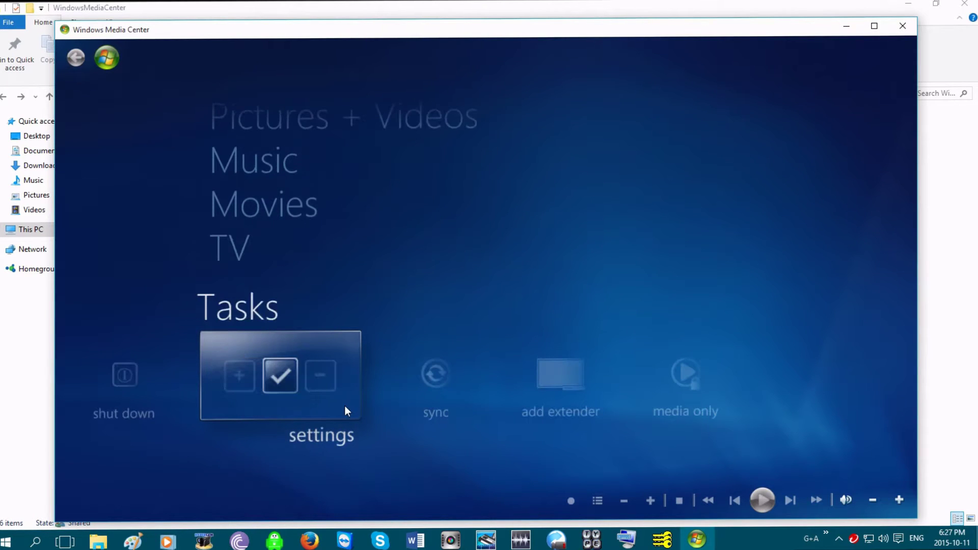
click(321, 396)
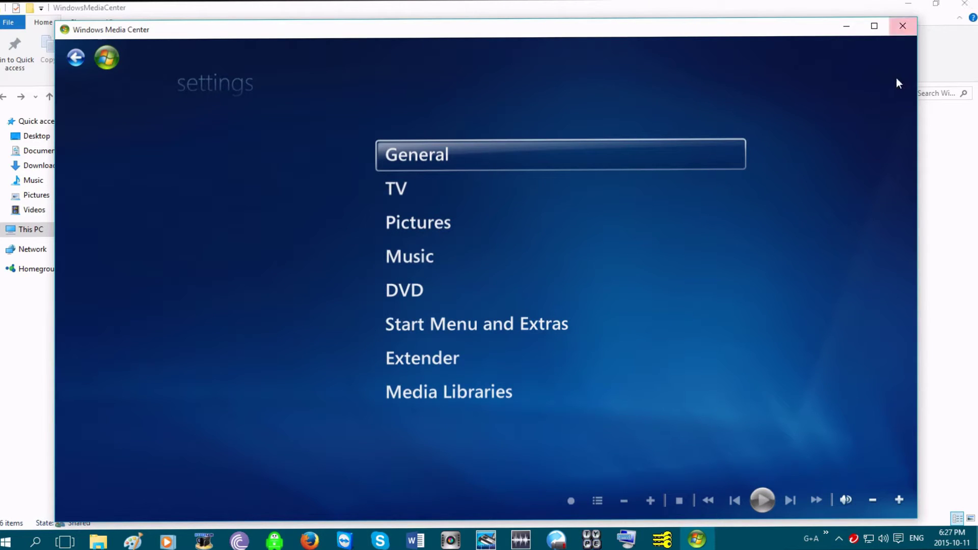
click(902, 25)
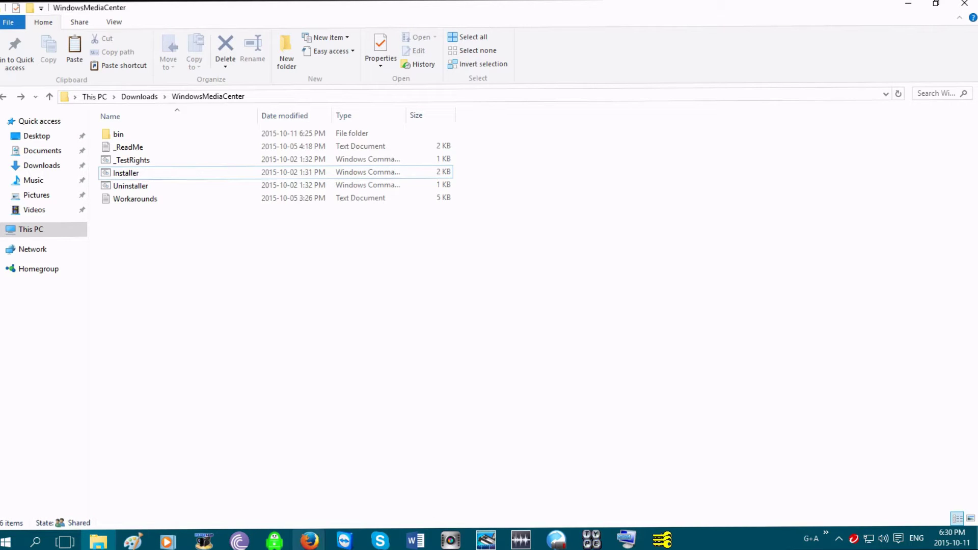
click(310, 541)
Bring the Multiple RDP guide forward and reread its Option 1 and Option 2 headings.
click(408, 490)
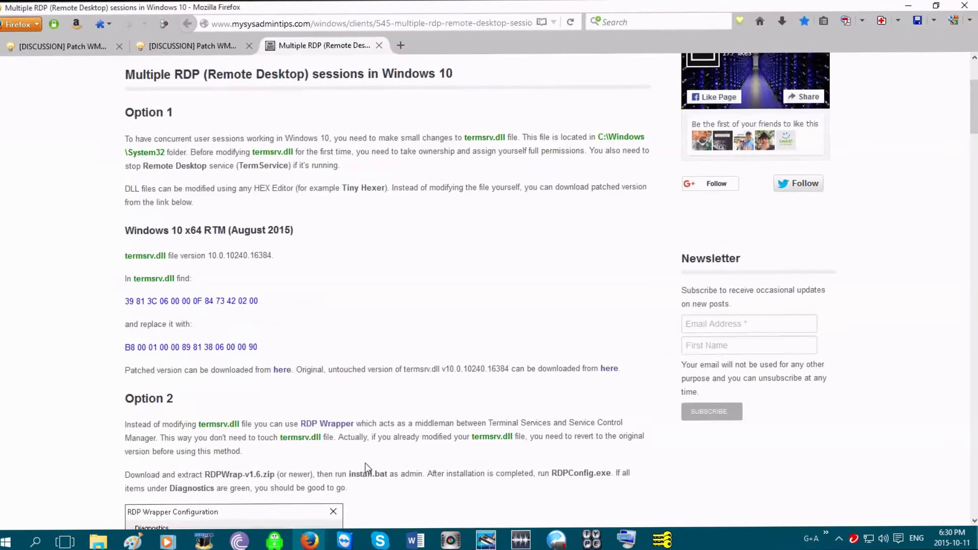
drag(124, 112, 188, 113)
click(196, 117)
drag(134, 399, 193, 400)
click(192, 401)
drag(129, 113, 177, 112)
click(178, 113)
drag(130, 400, 181, 403)
click(182, 404)
drag(110, 108, 208, 114)
click(219, 116)
Reread the termsrv.dll, System32 location and TermService notes in the guide.
drag(462, 137, 510, 139)
click(519, 149)
drag(133, 152, 173, 151)
click(259, 178)
drag(234, 165, 309, 165)
click(358, 235)
Browse to C:\Windows\System32 and copy termsrv.dll.
click(908, 6)
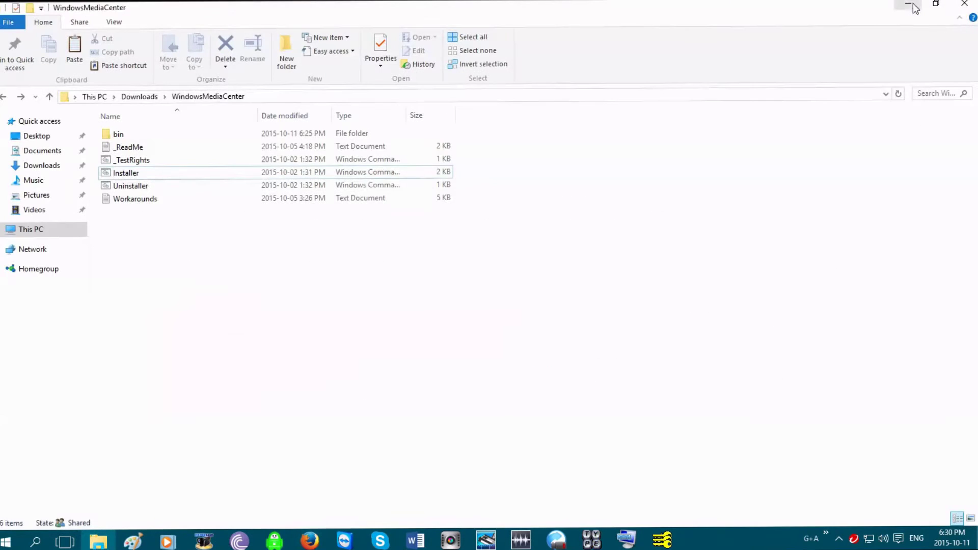
click(25, 231)
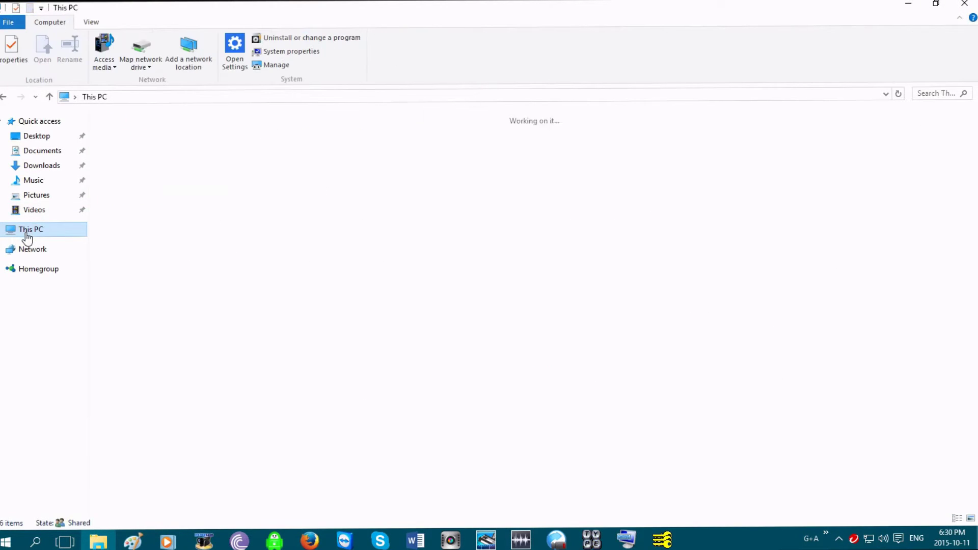
double_click(146, 232)
double_click(147, 224)
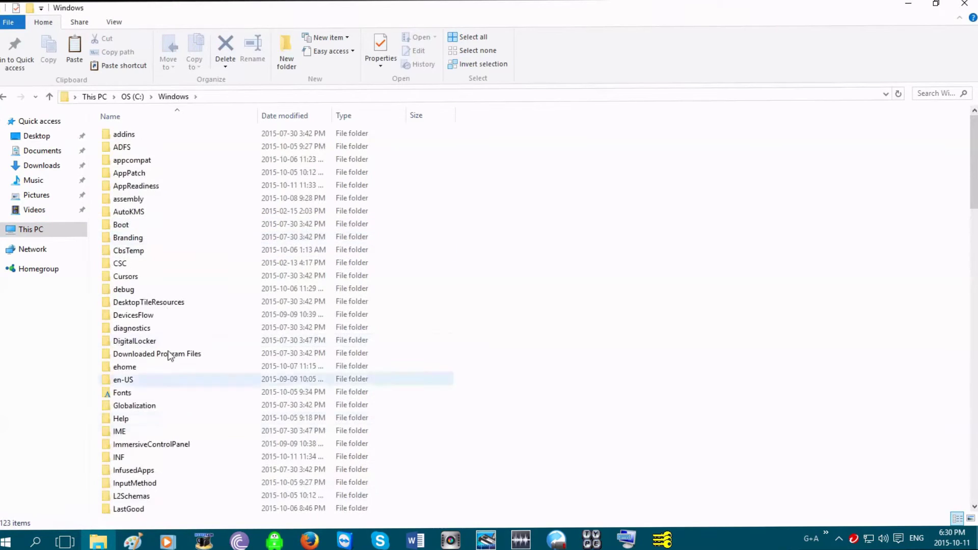
scroll(176, 459, down, 6)
scroll(174, 485, down, 6)
scroll(153, 489, down, 1)
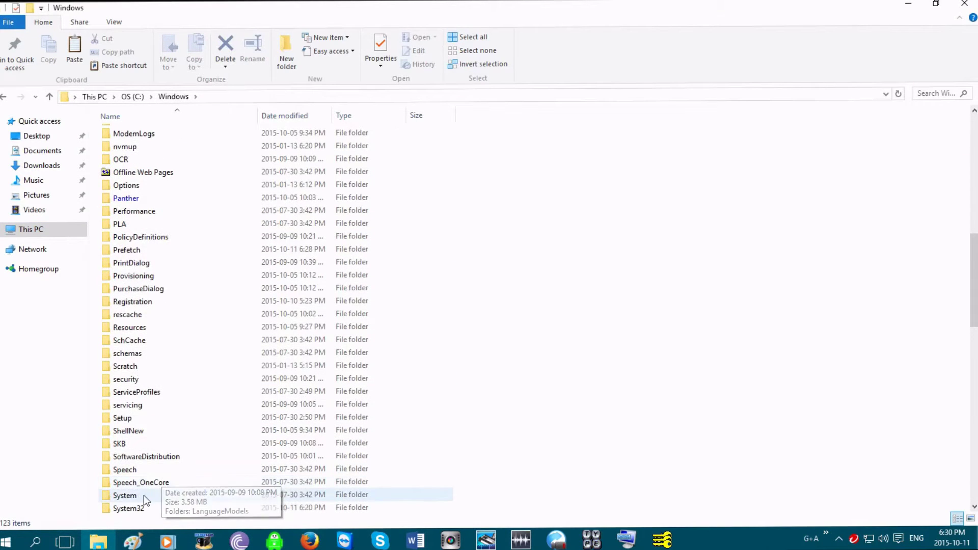
double_click(138, 508)
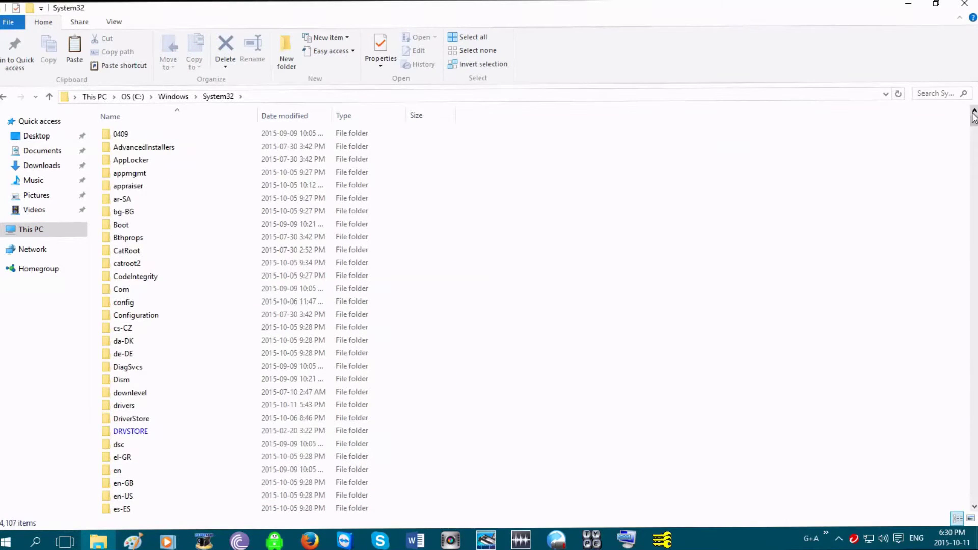
mouse_move(974, 121)
mouse_down()
mouse_move(971, 430)
mouse_move(971, 421)
mouse_up()
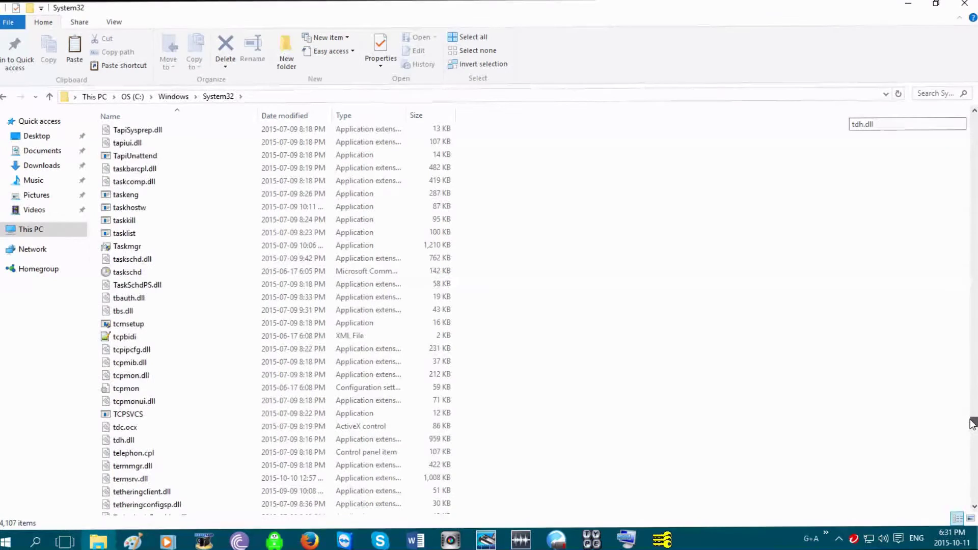
scroll(169, 423, down, 2)
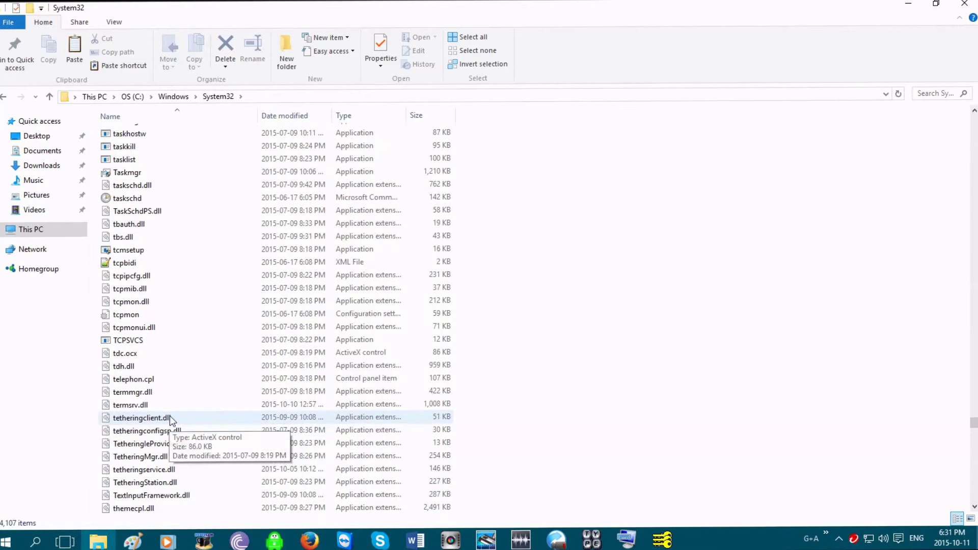
click(142, 406)
right_click(141, 405)
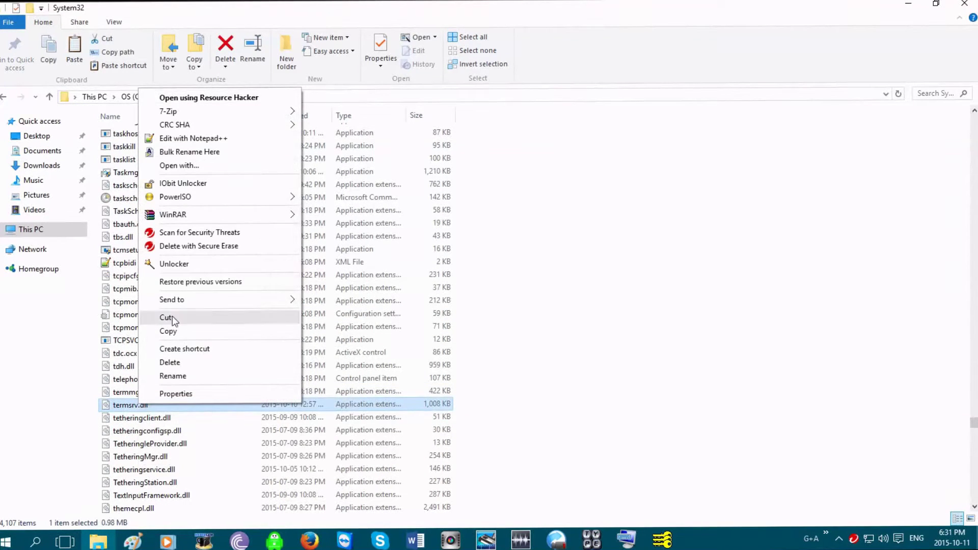
click(181, 333)
Paste the termsrv.dll copy into the Downloads folder.
click(42, 166)
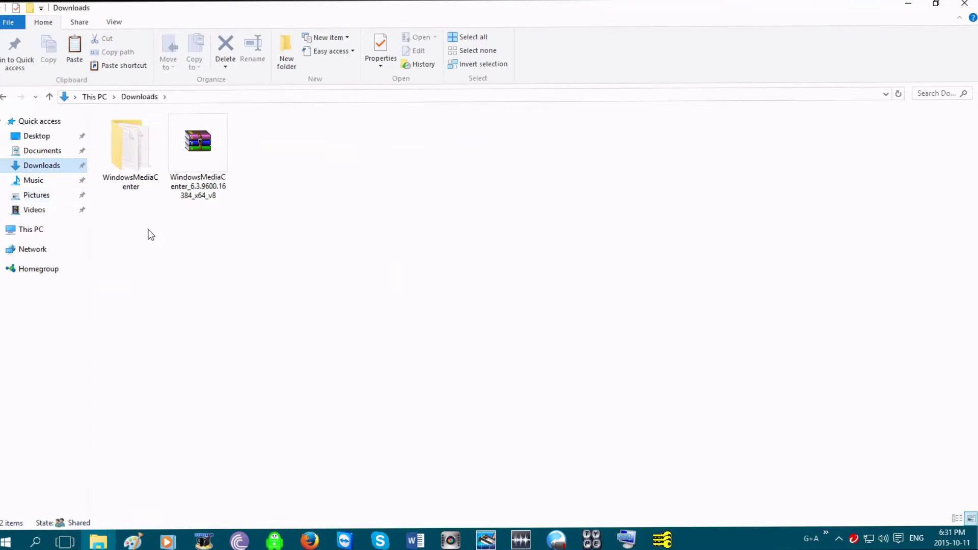
right_click(436, 231)
click(486, 316)
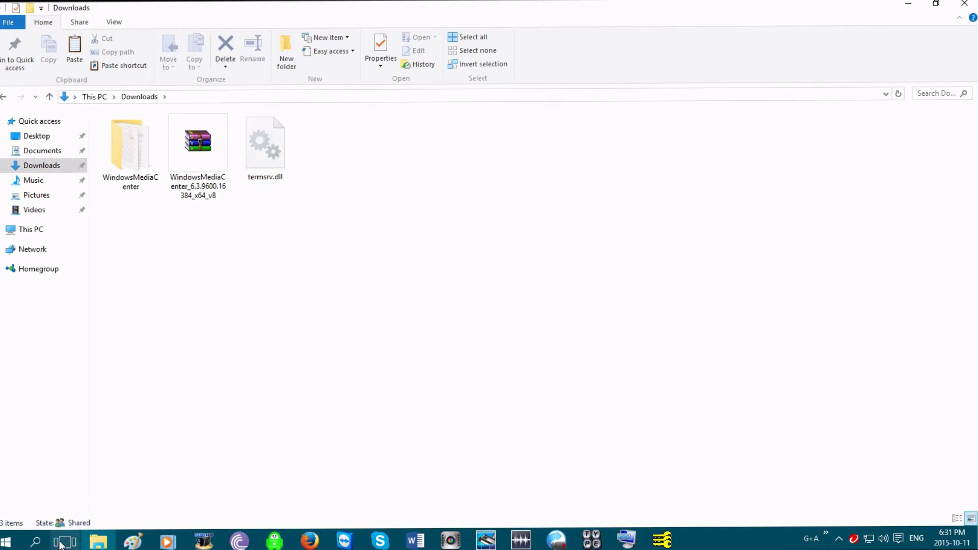
Launch HxD from Windows search and open C:\termsrv.dll in it.
click(36, 544)
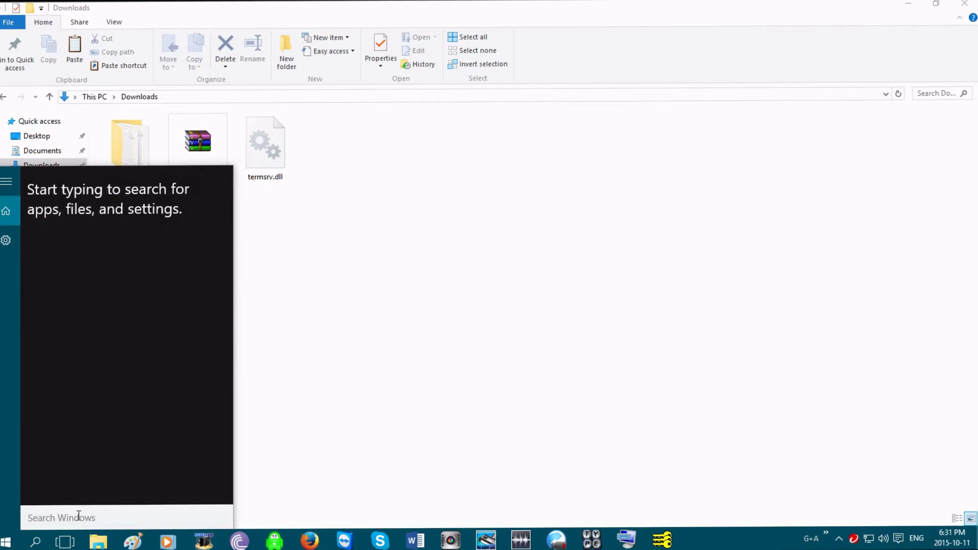
text(hxd)
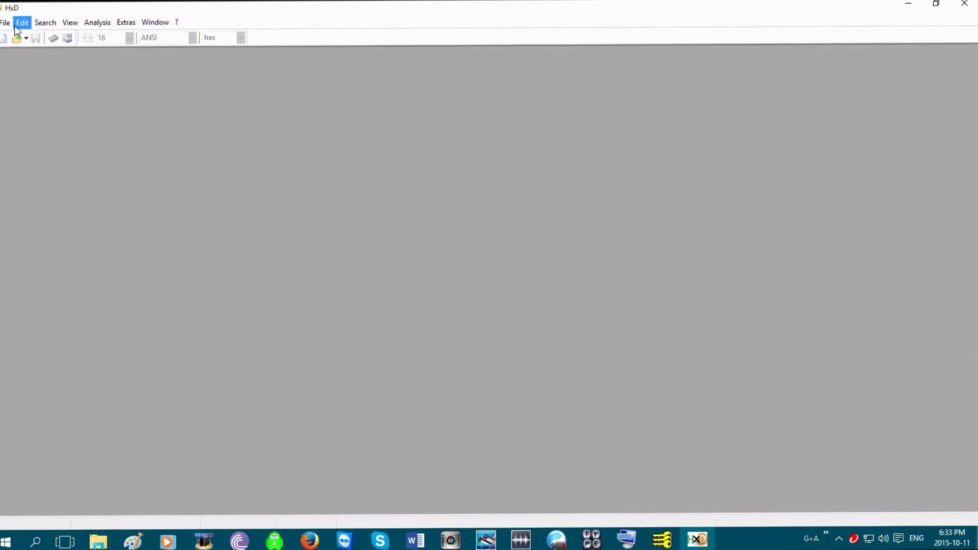
click(10, 23)
click(23, 49)
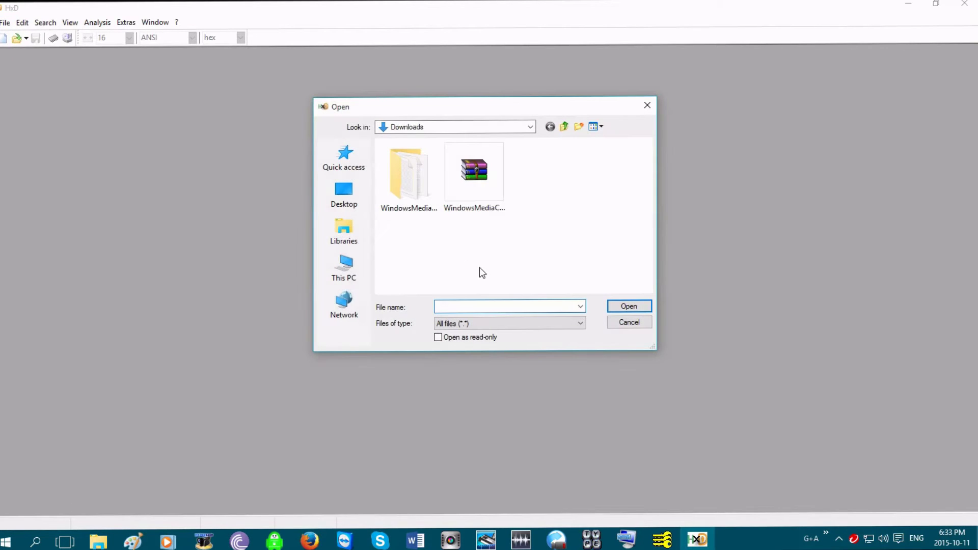
click(344, 270)
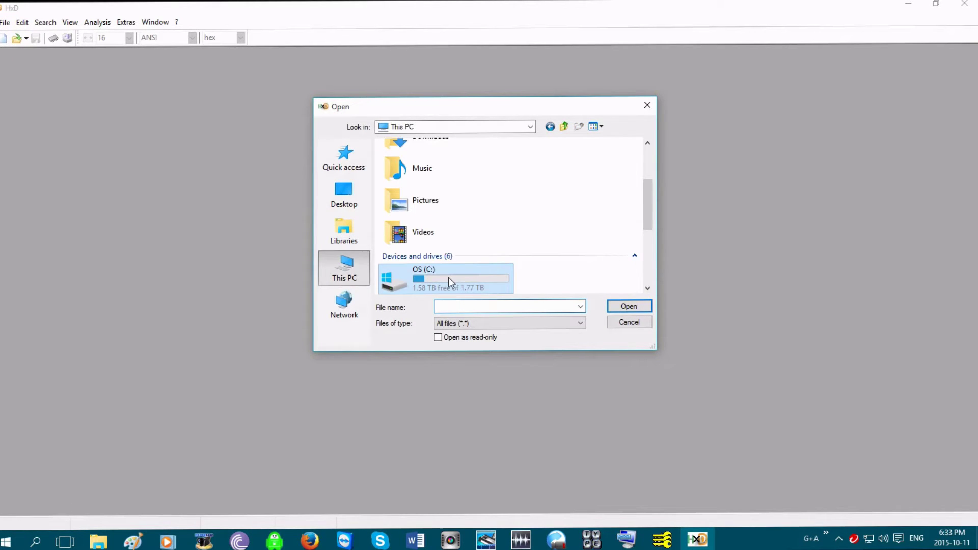
double_click(449, 277)
click(449, 279)
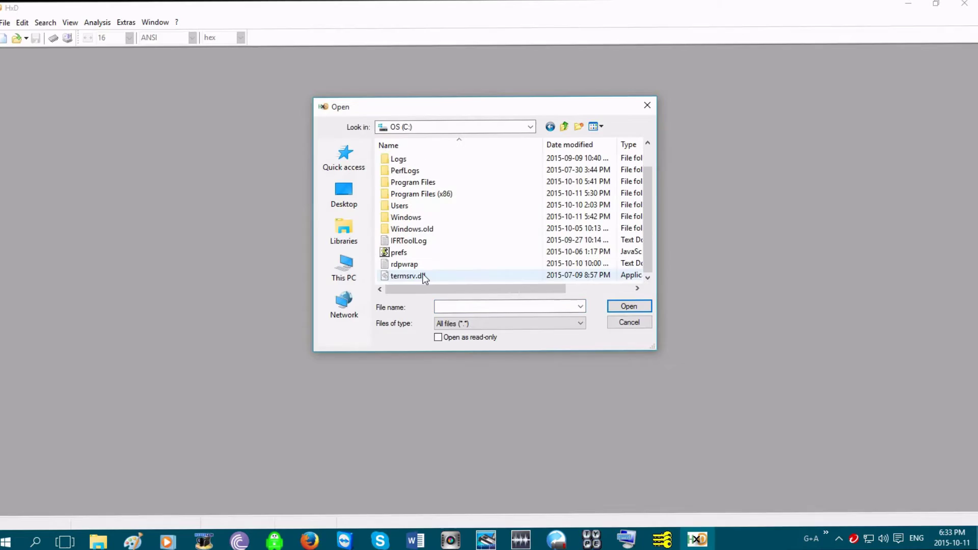
click(615, 307)
click(56, 22)
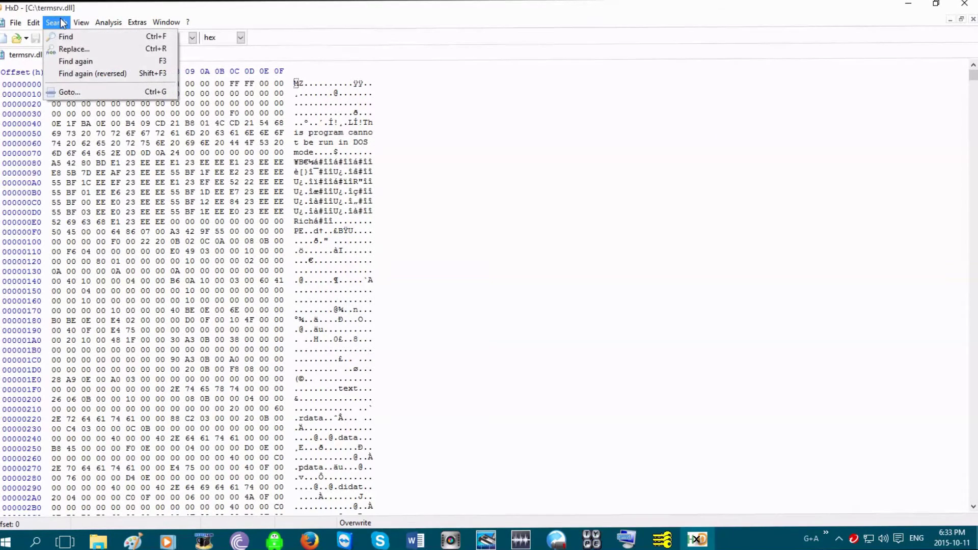
Start a Find in HxD with the datatype set to Hex-values.
click(67, 38)
click(508, 238)
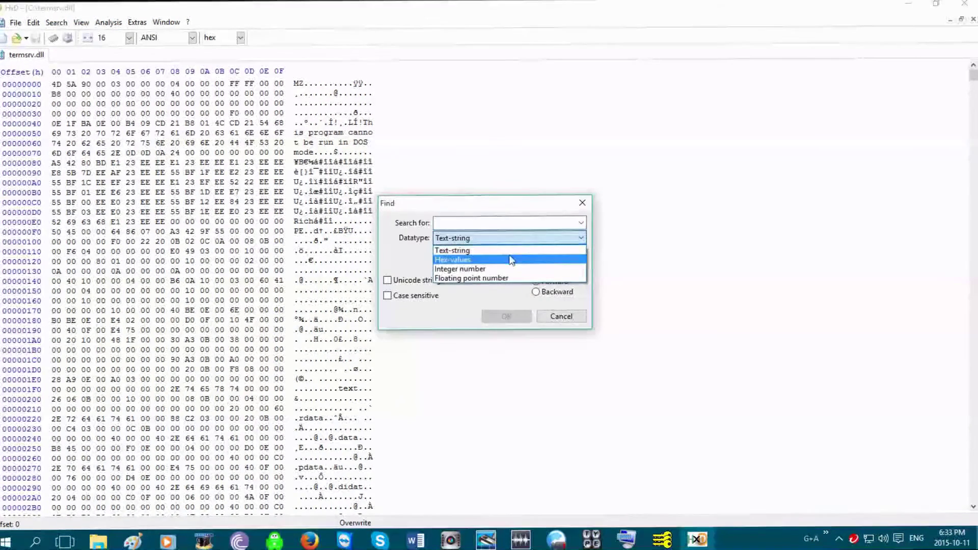
click(508, 260)
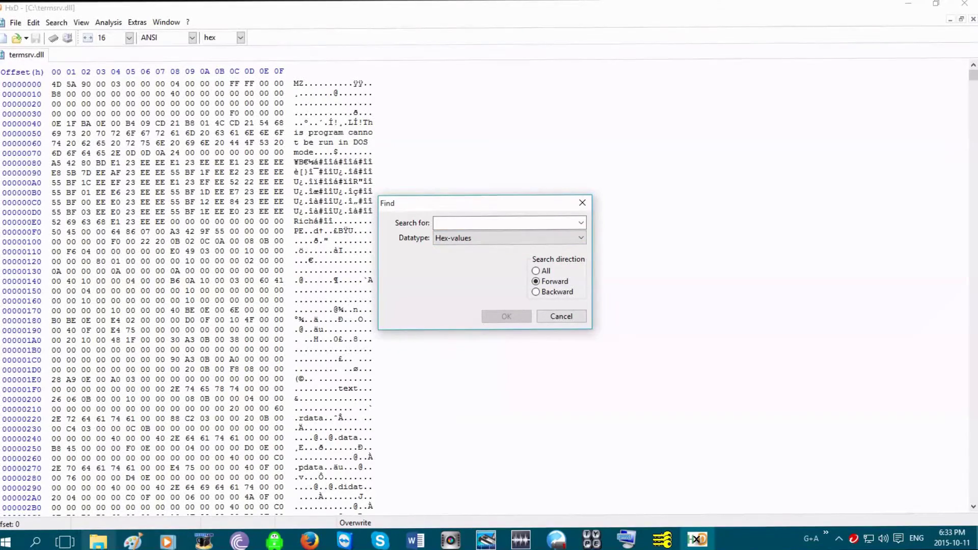
mouse_move(309, 542)
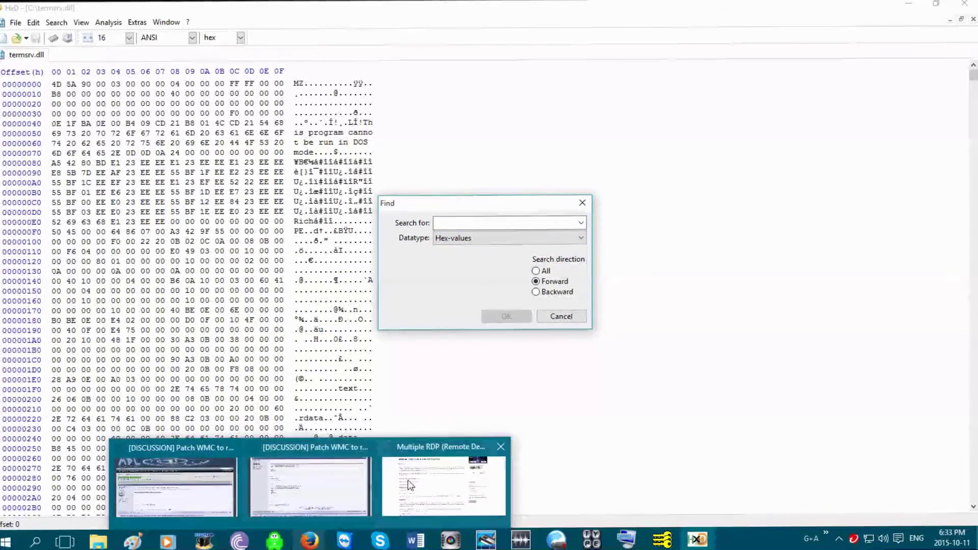
click(428, 490)
right_click(244, 302)
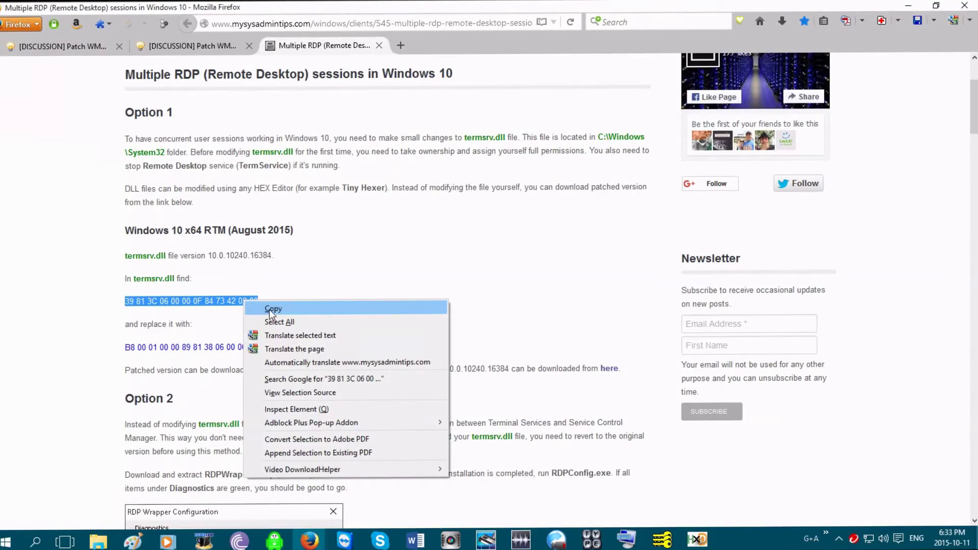
click(269, 309)
click(905, 5)
click(515, 222)
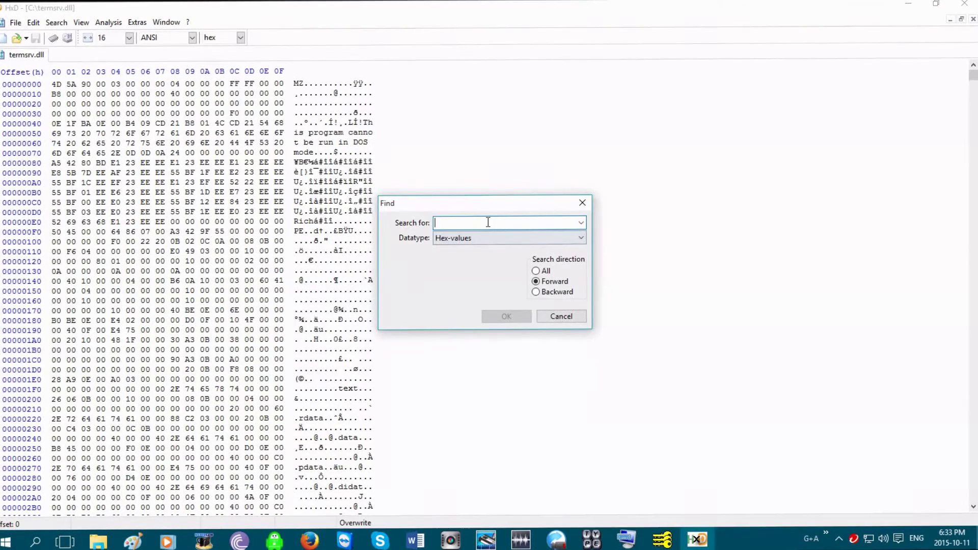
key(ctrl+v)
click(506, 315)
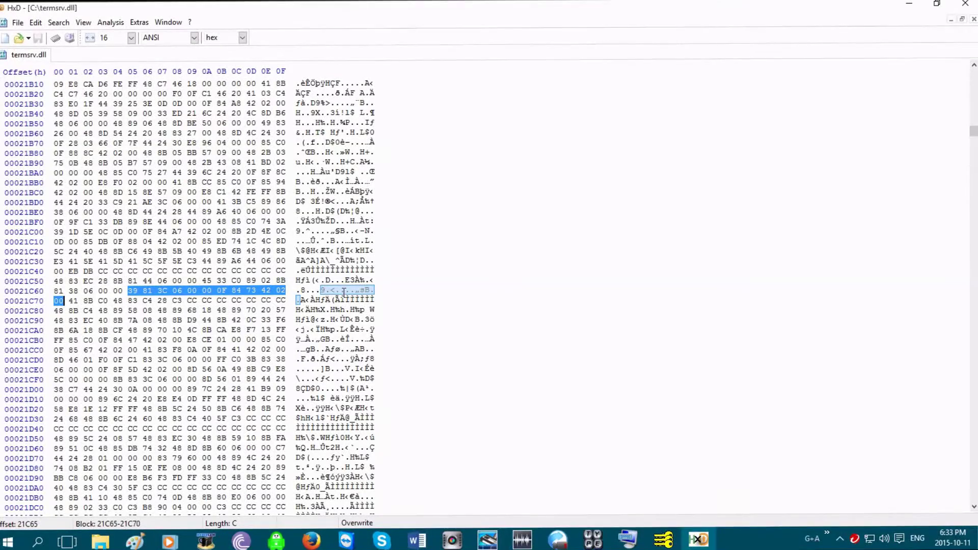
Confirm no further occurrence of the byte sequence exists, then bring up Replace.
click(69, 29)
click(79, 59)
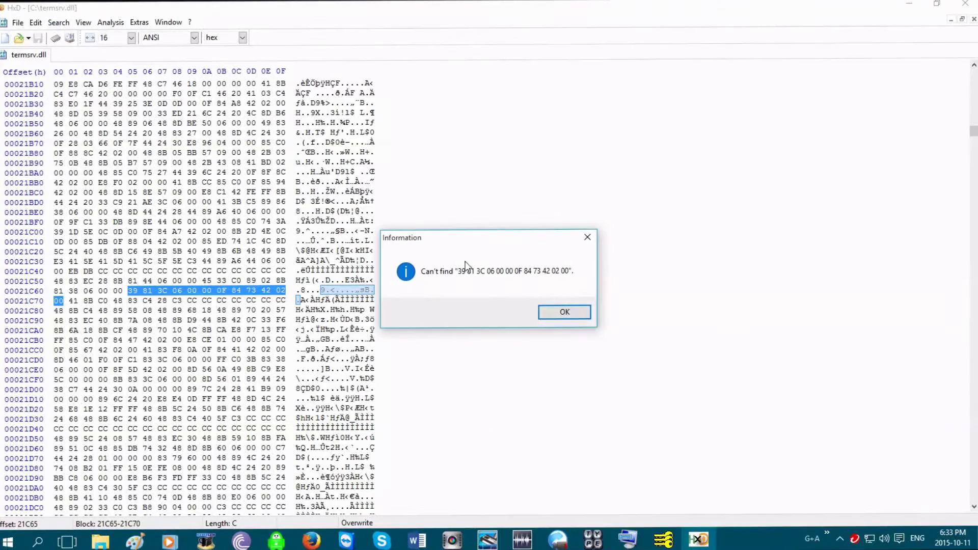
click(565, 312)
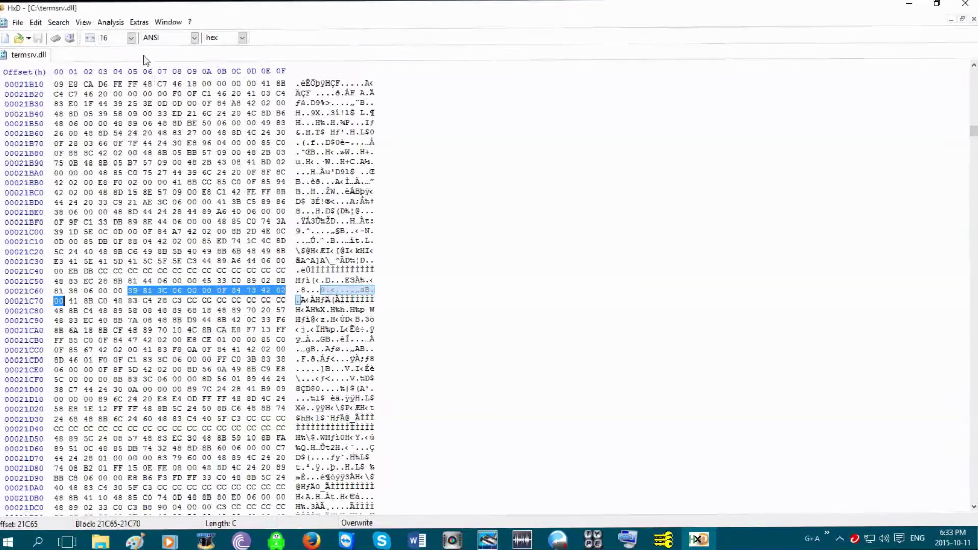
click(58, 23)
click(76, 49)
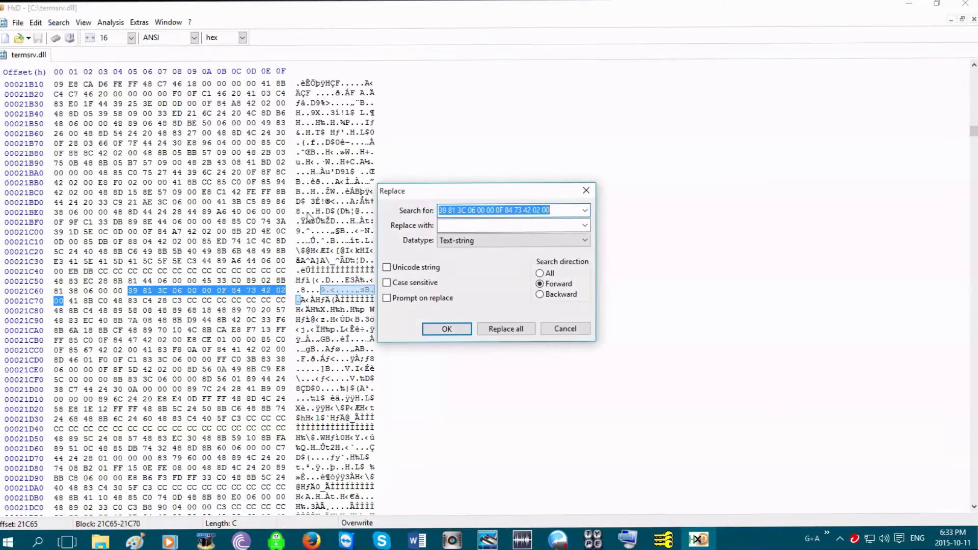
mouse_move(312, 541)
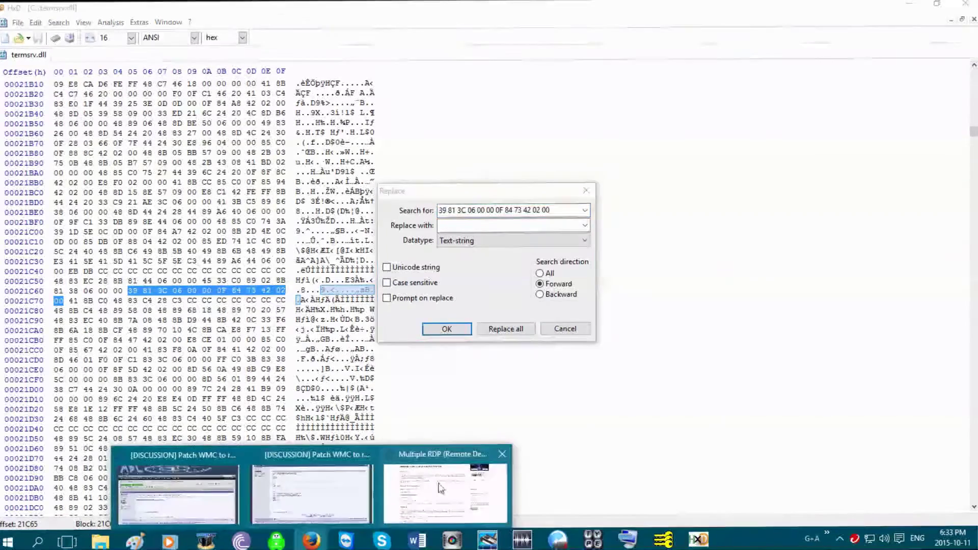
click(440, 489)
triple_click(241, 347)
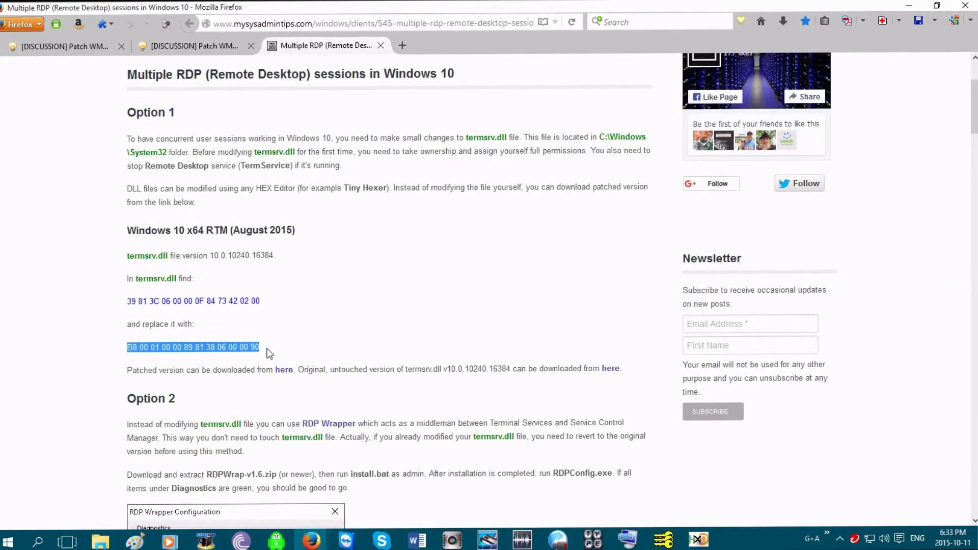
click(910, 7)
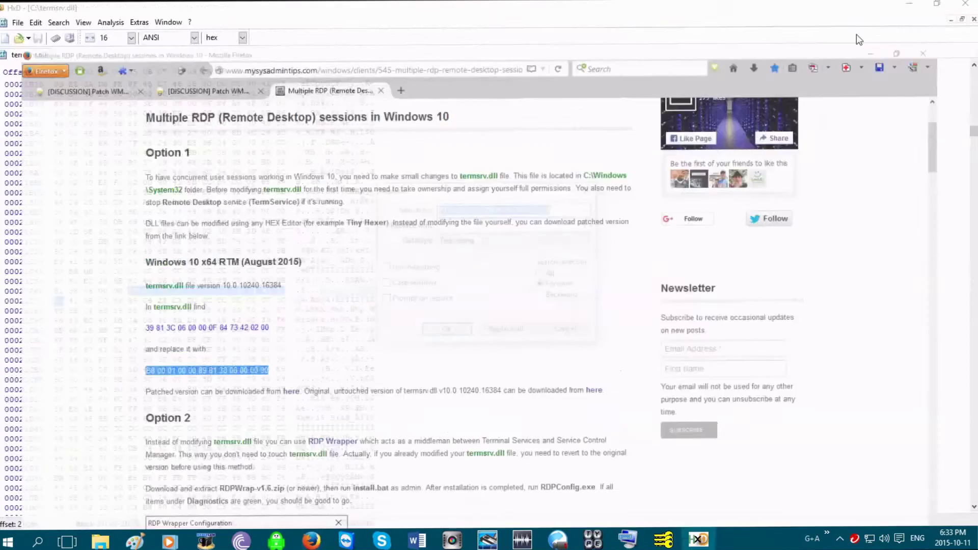
click(497, 241)
click(487, 258)
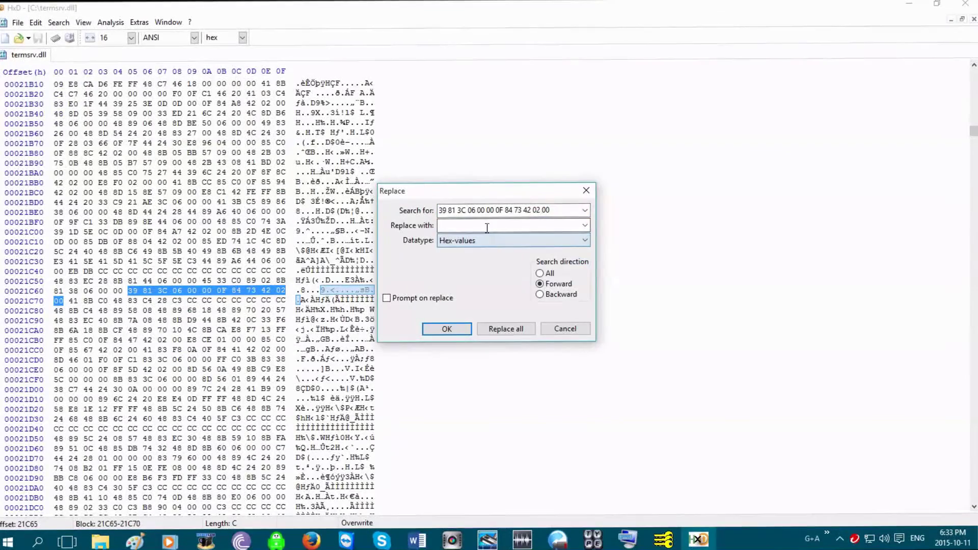
click(487, 225)
key(ctrl+v)
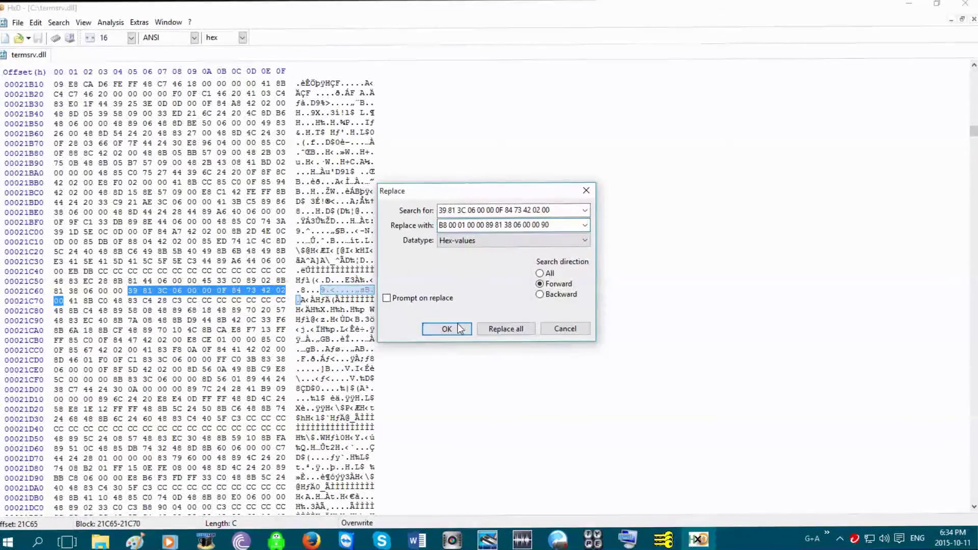
click(457, 329)
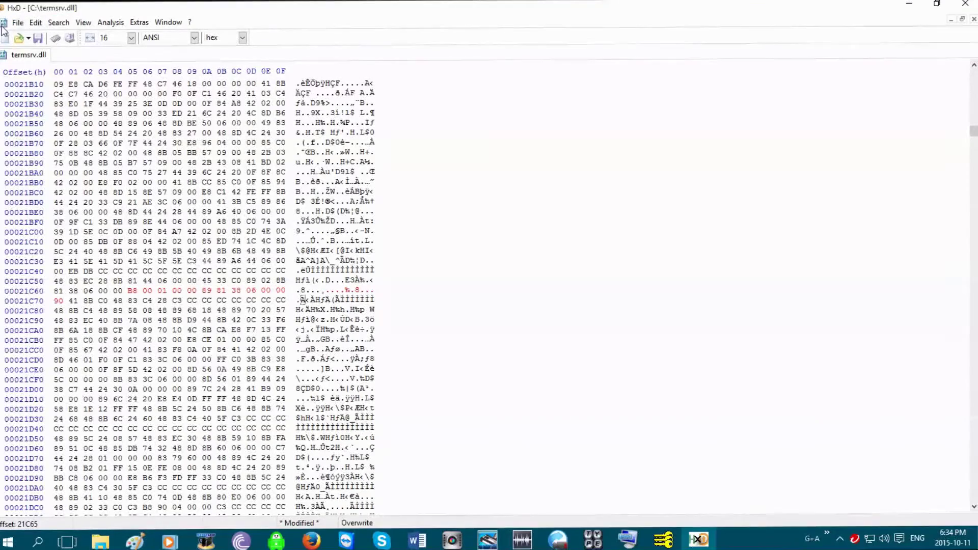
Save the patched termsrv.dll despite the backup warning and hide HxD.
click(17, 22)
click(33, 74)
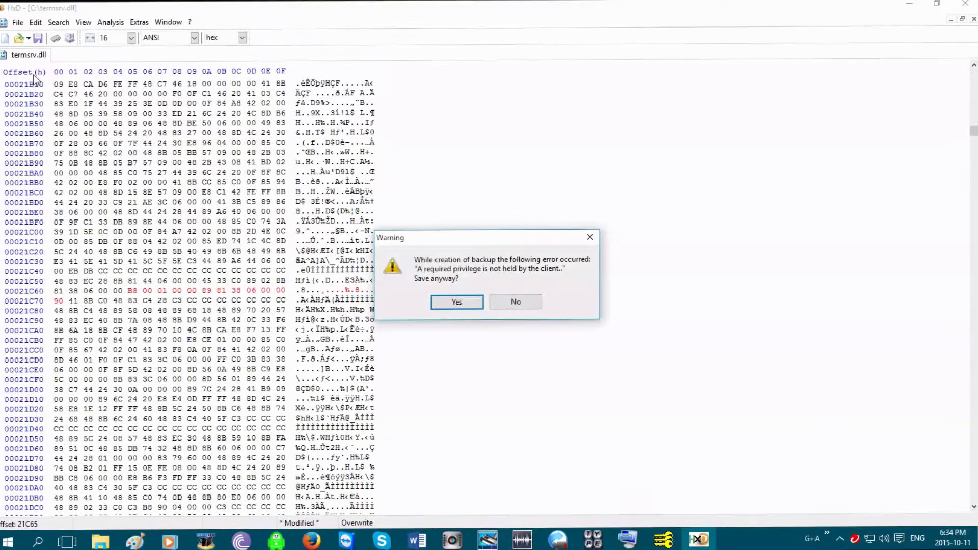
click(481, 304)
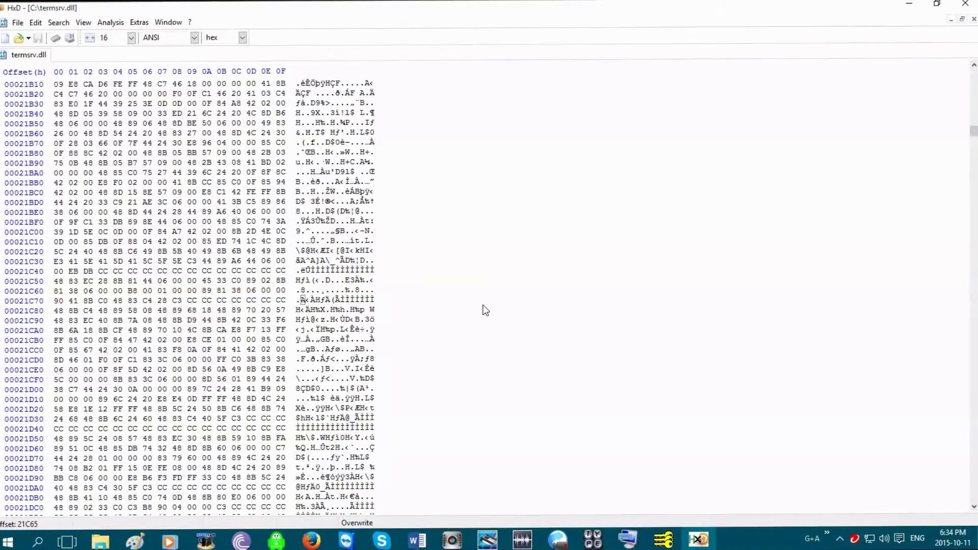
click(918, 6)
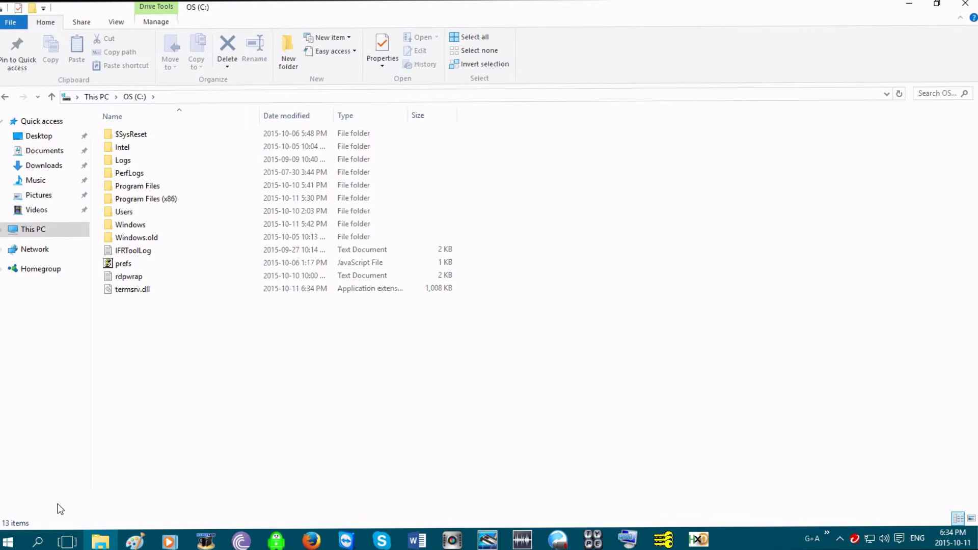
Launch the Services console and bring up Remote Desktop Services properties.
click(37, 541)
text(s)
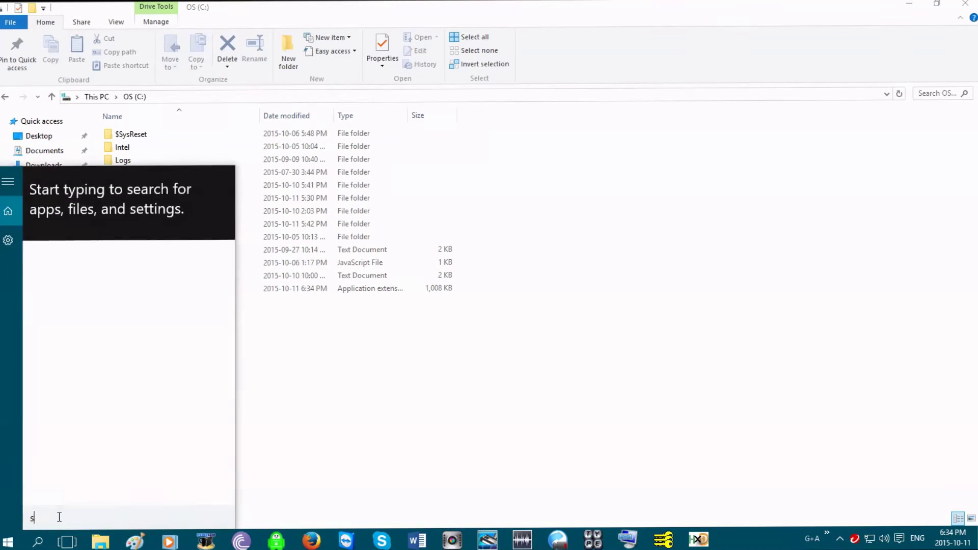
text(ervices)
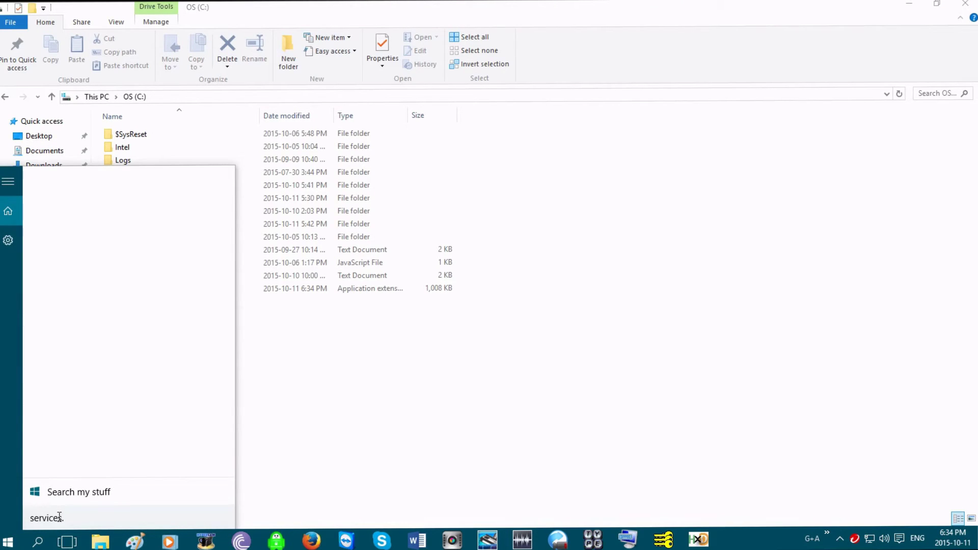
text(.msc)
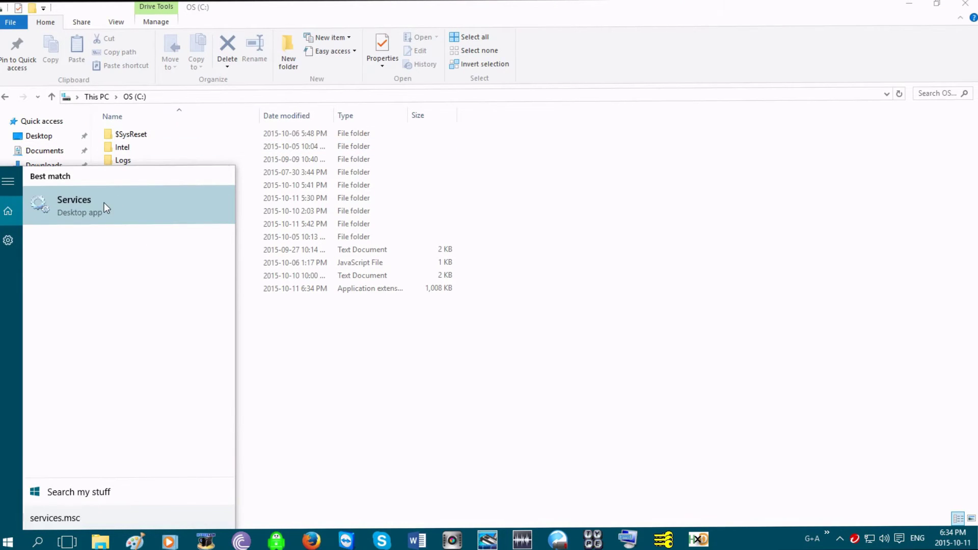
click(104, 203)
scroll(238, 237, down, 10)
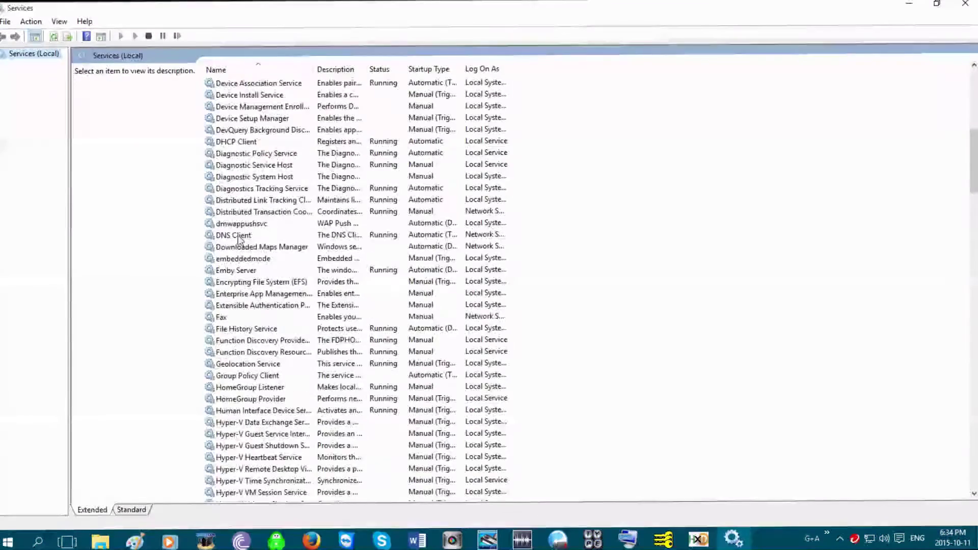
scroll(239, 238, down, 15)
scroll(241, 234, down, 7)
scroll(242, 227, down, 6)
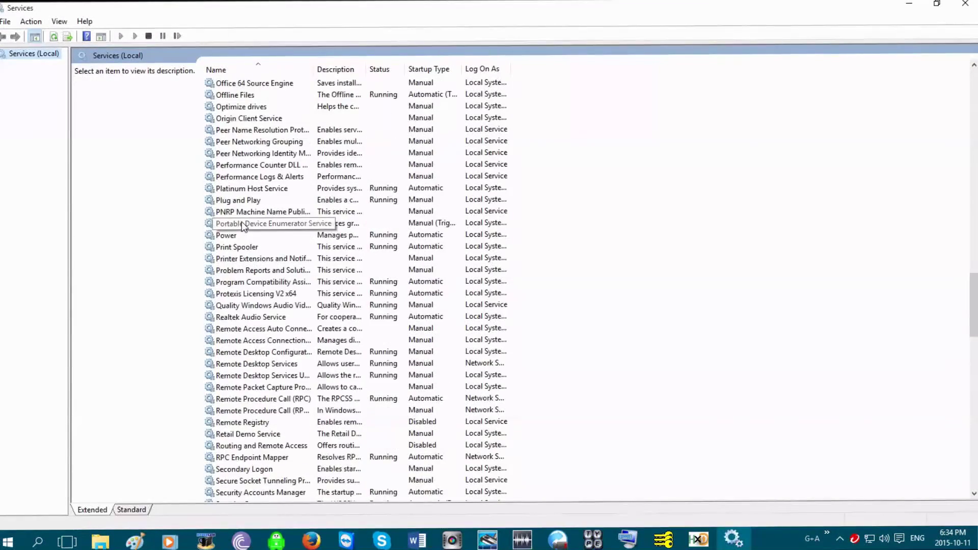
scroll(242, 227, down, 2)
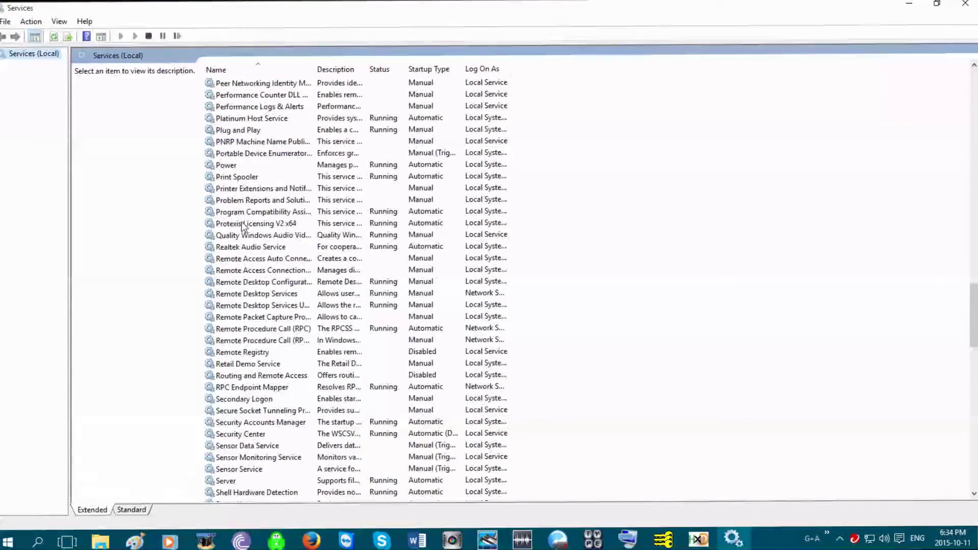
click(294, 297)
double_click(294, 293)
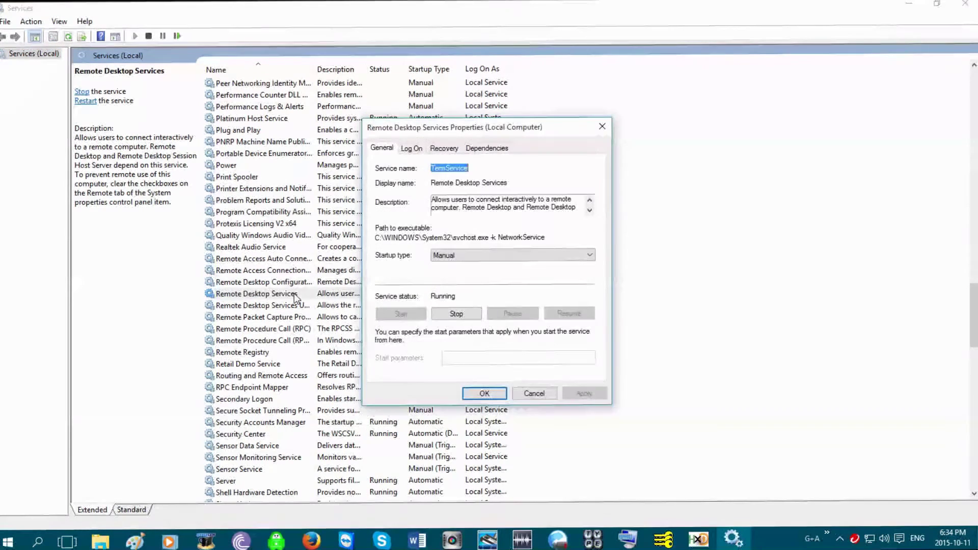
Note the service name TermService, show the service's stop actions, then put Services away.
click(451, 168)
double_click(448, 168)
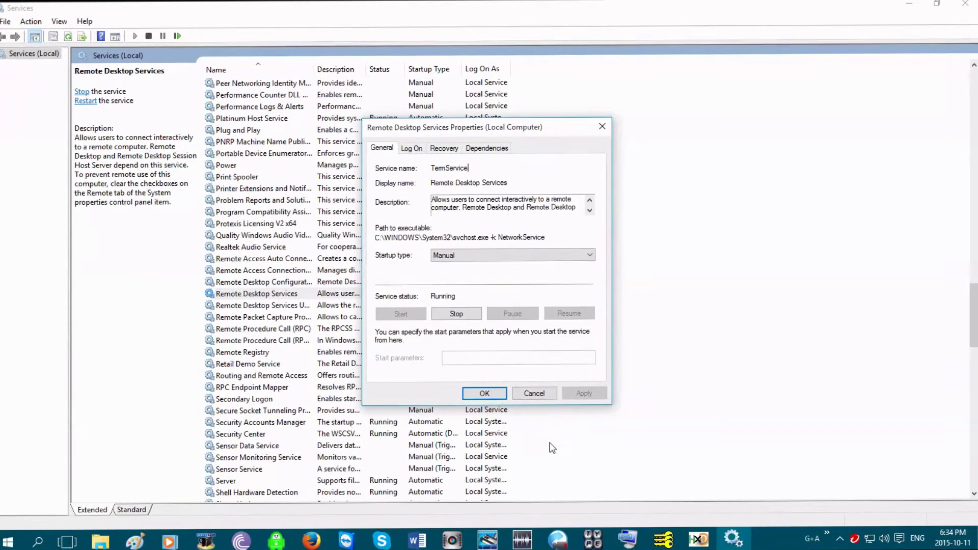
click(551, 395)
right_click(297, 294)
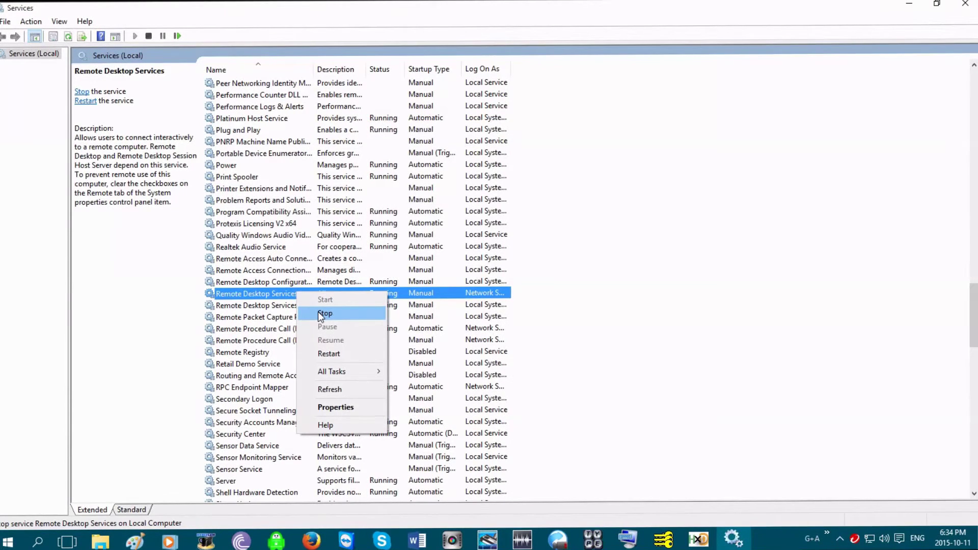
click(911, 6)
Cut termsrv.dll from C: and go into Windows\System32.
right_click(154, 290)
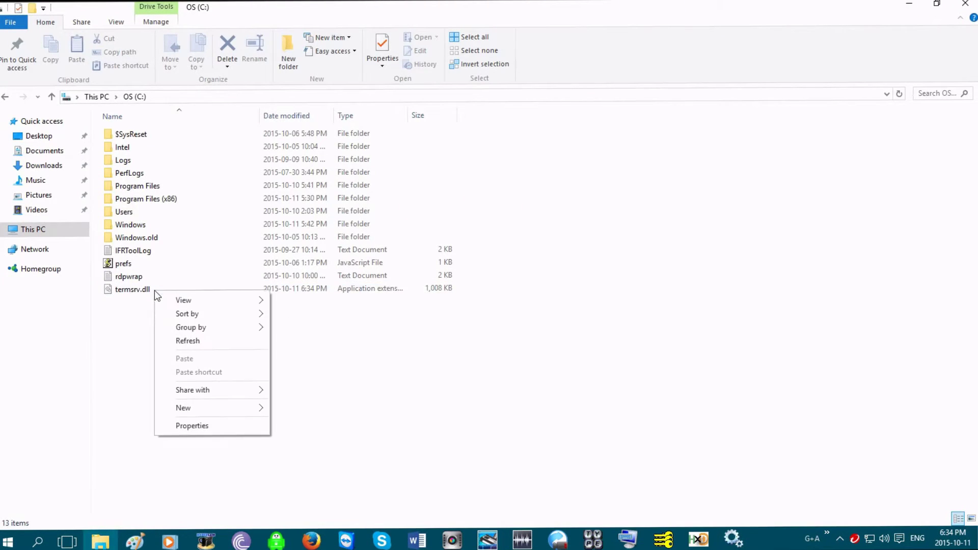
click(203, 442)
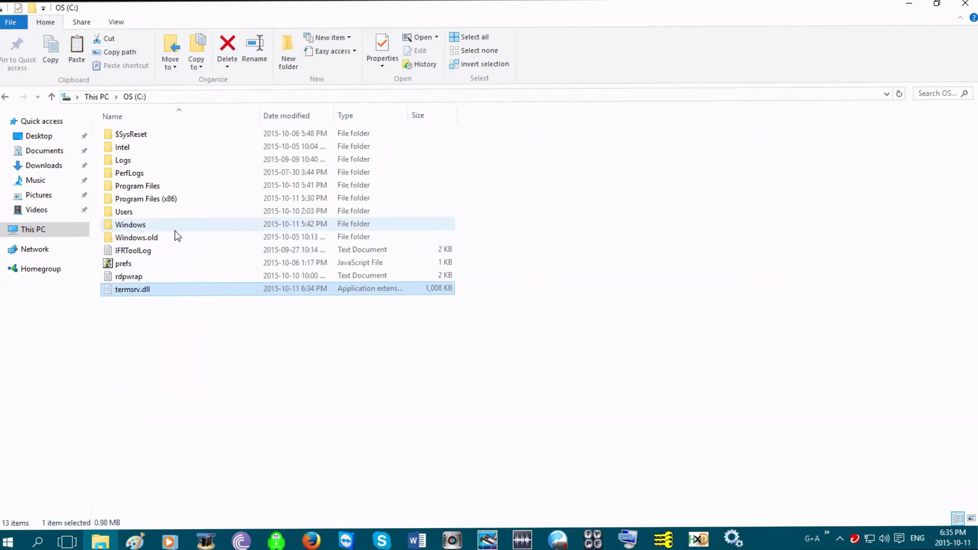
double_click(149, 226)
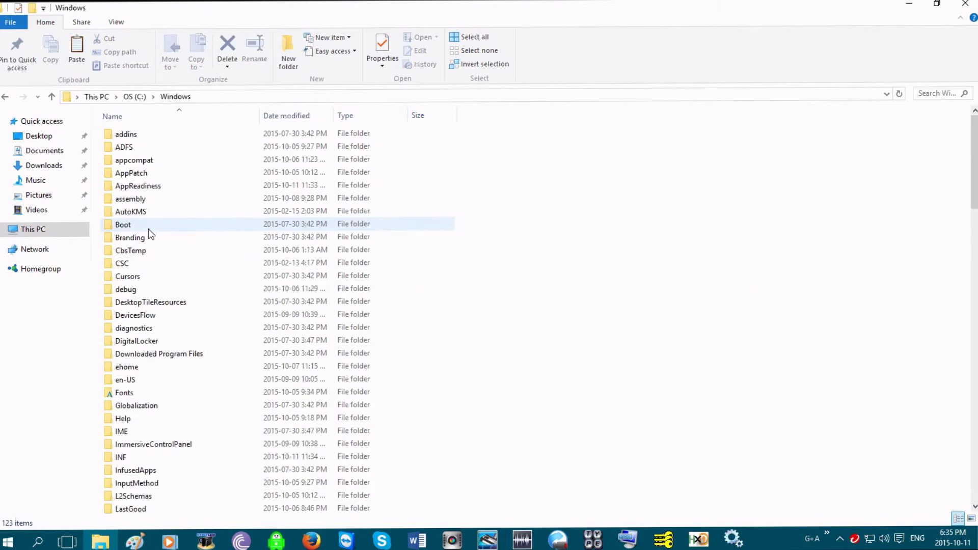
scroll(162, 374, down, 14)
double_click(151, 393)
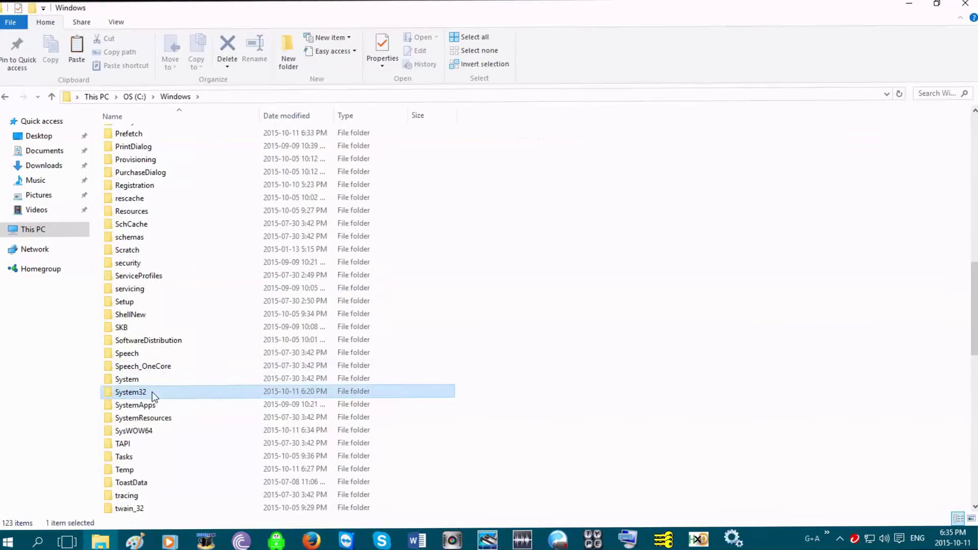
scroll(207, 344, down, 10)
Paste termsrv.dll into System32, replacing the existing file, and inspect it.
right_click(707, 332)
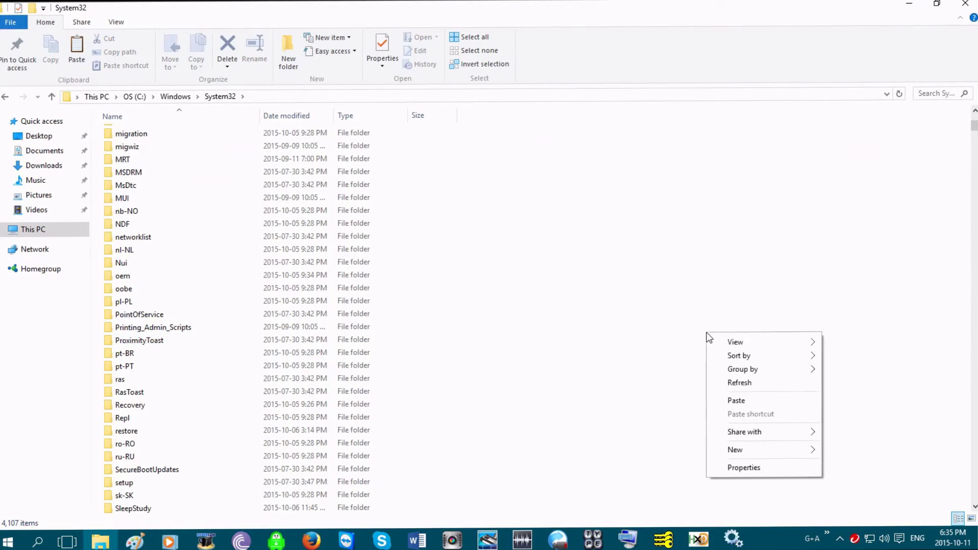
click(731, 401)
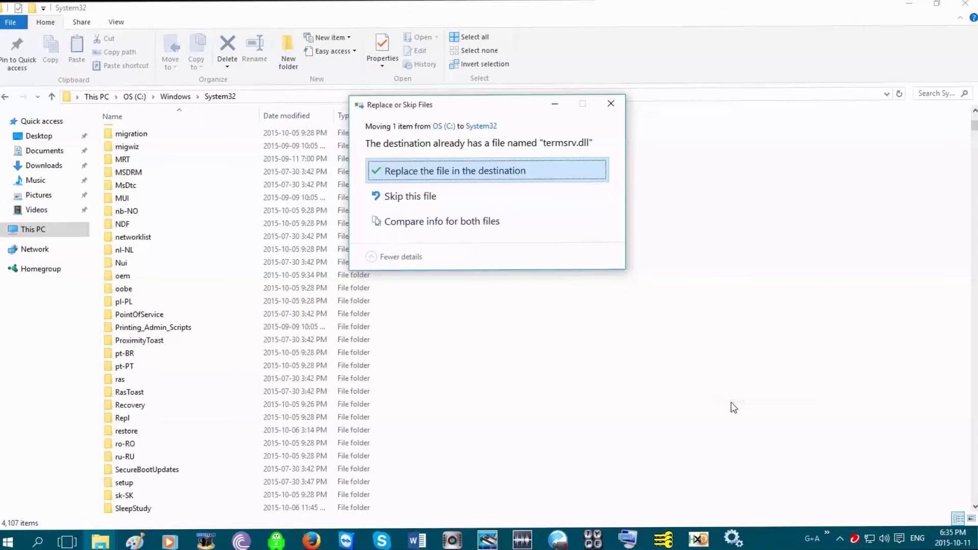
click(434, 173)
scroll(651, 397, down, 15)
scroll(604, 363, down, 10)
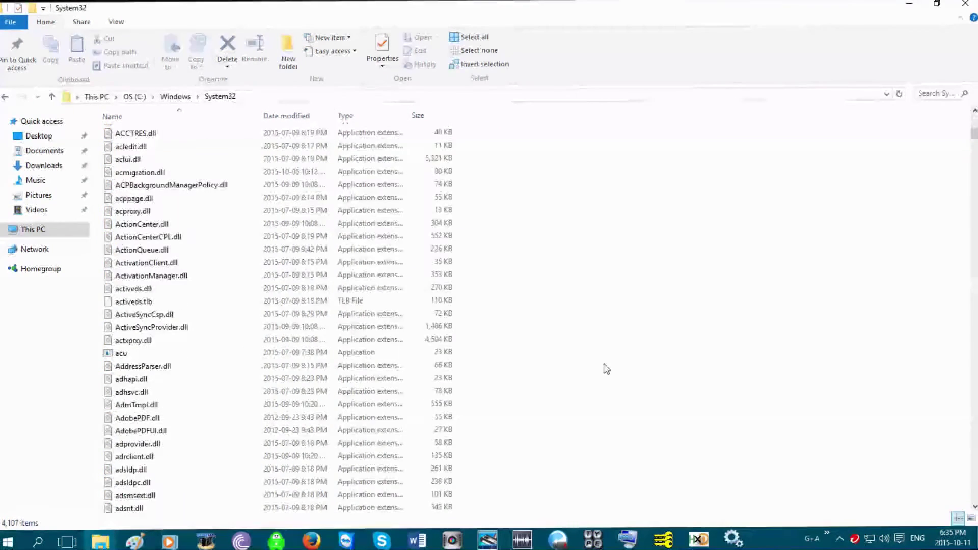
scroll(604, 363, down, 10)
scroll(604, 362, down, 10)
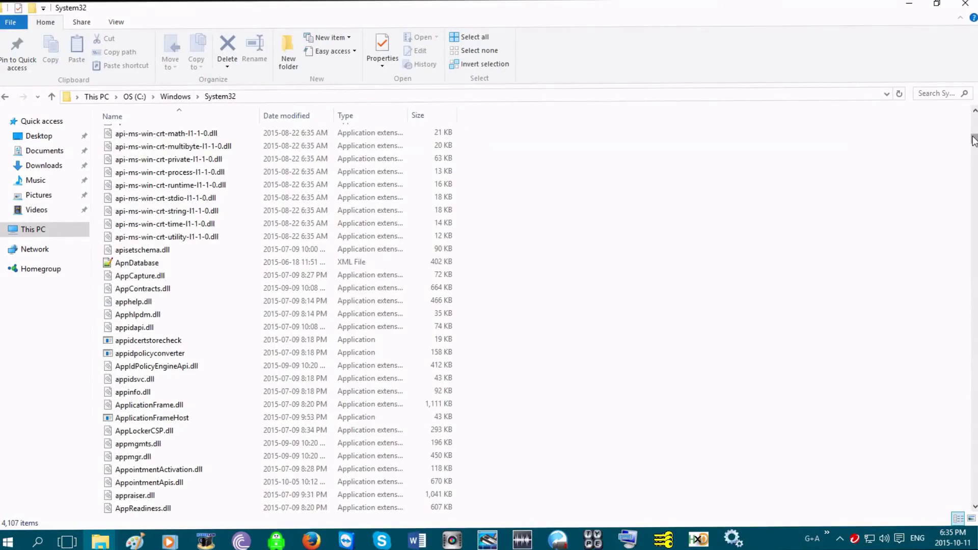
mouse_move(973, 138)
mouse_down()
mouse_move(934, 385)
mouse_move(945, 423)
mouse_up()
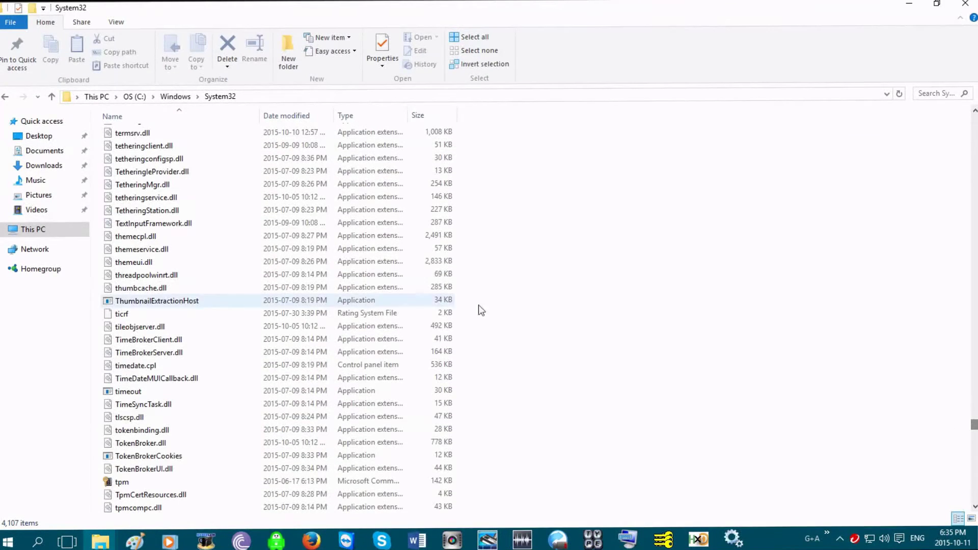
scroll(132, 262, up, 1)
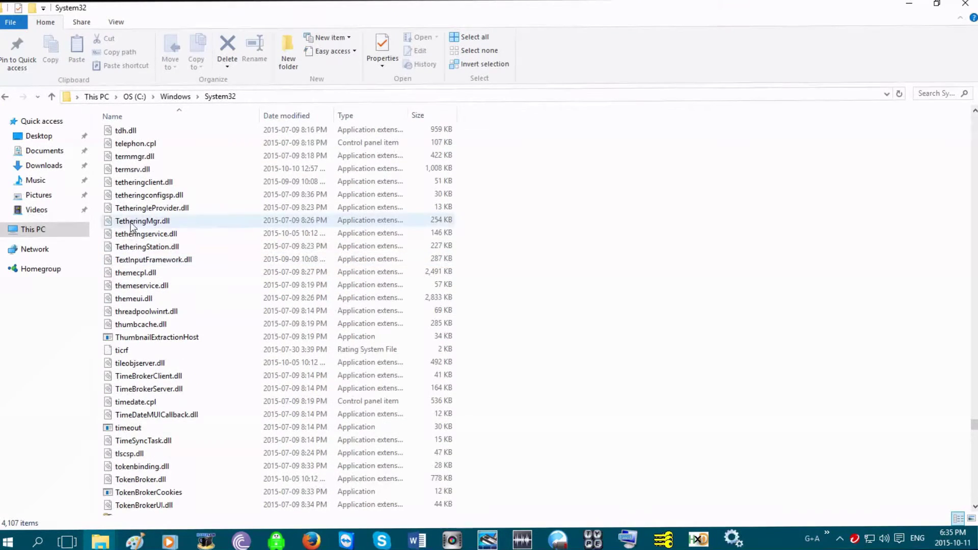
double_click(137, 175)
click(715, 169)
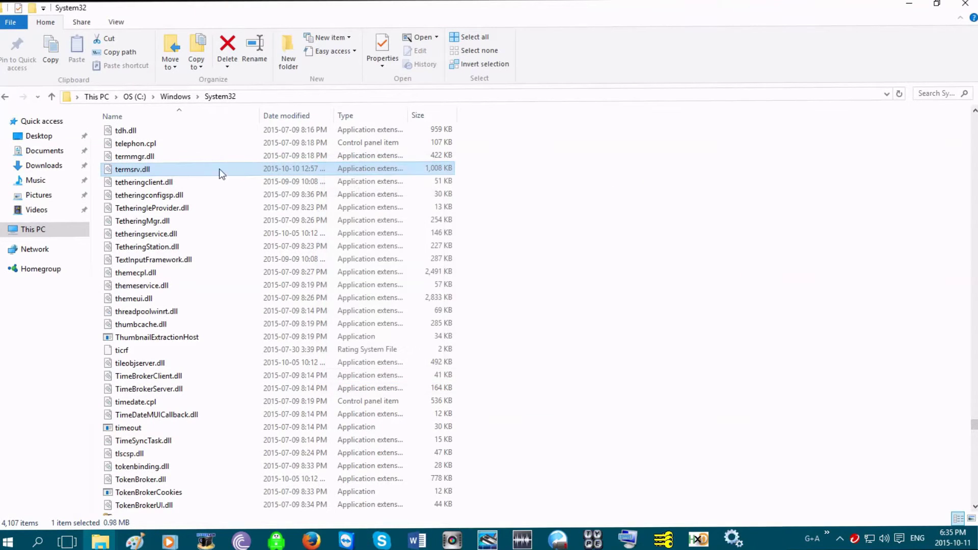
right_click(143, 170)
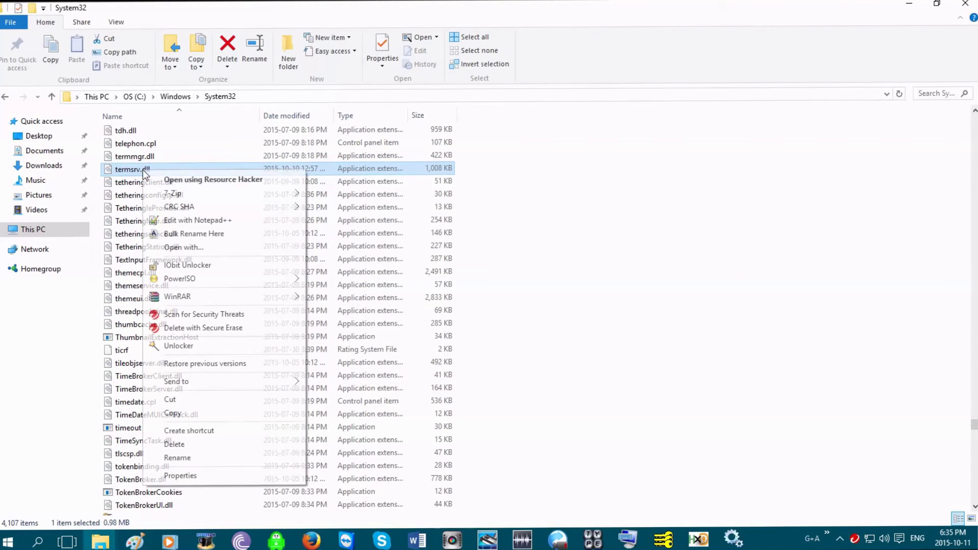
click(195, 475)
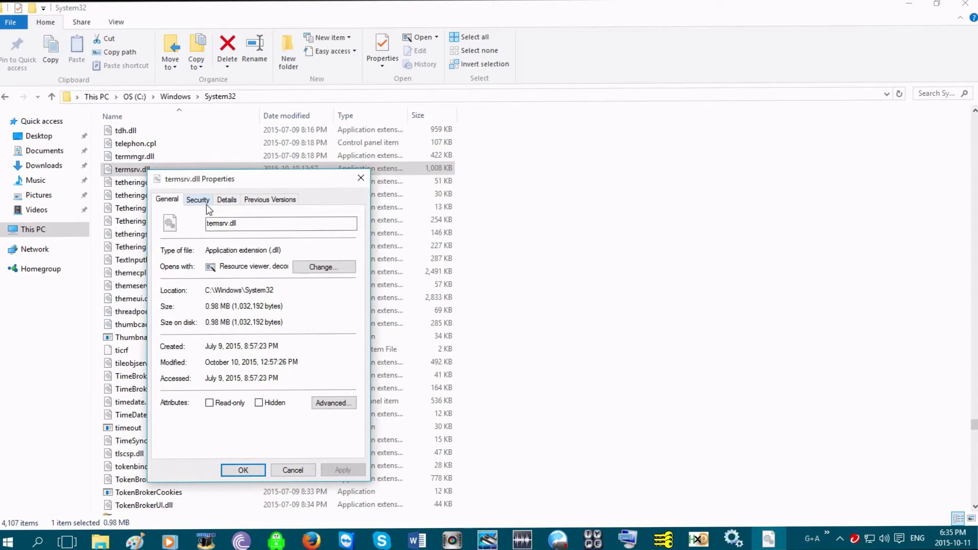
click(299, 473)
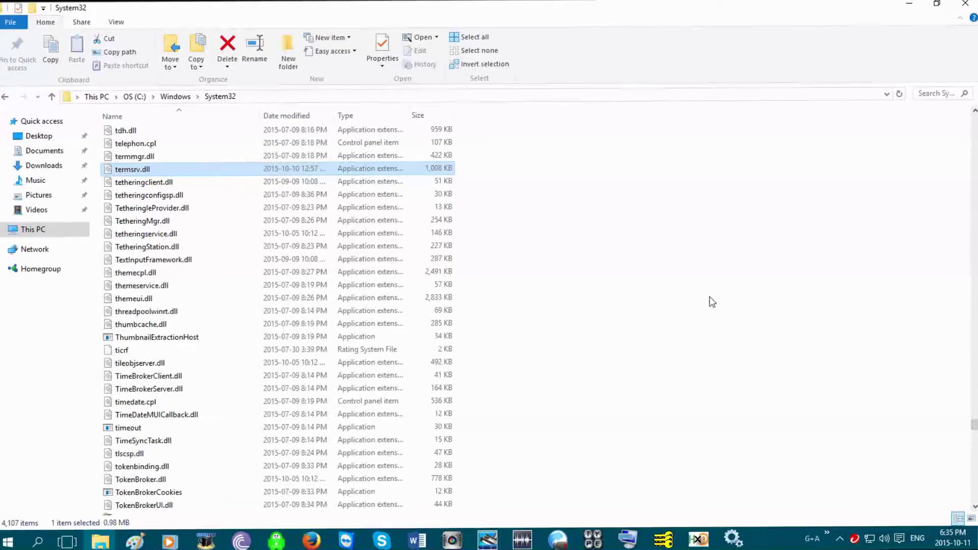
click(687, 288)
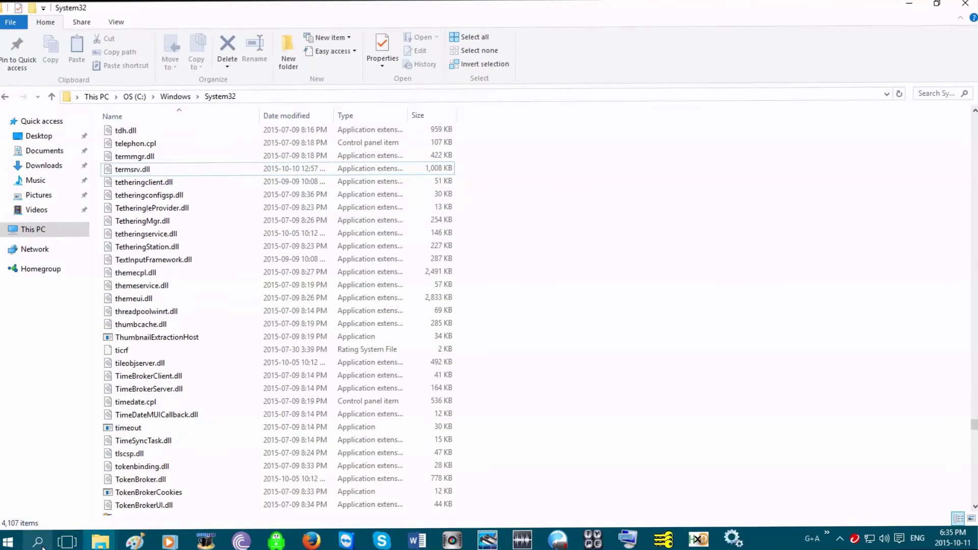
Launch Services and check Media Center Extender Service is Running, leaving it unchanged.
click(37, 542)
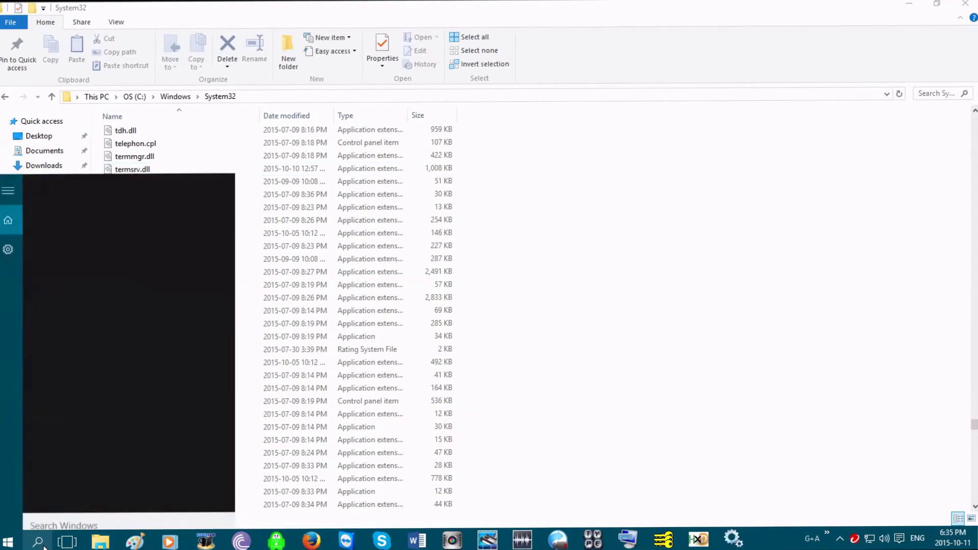
text(services.ms)
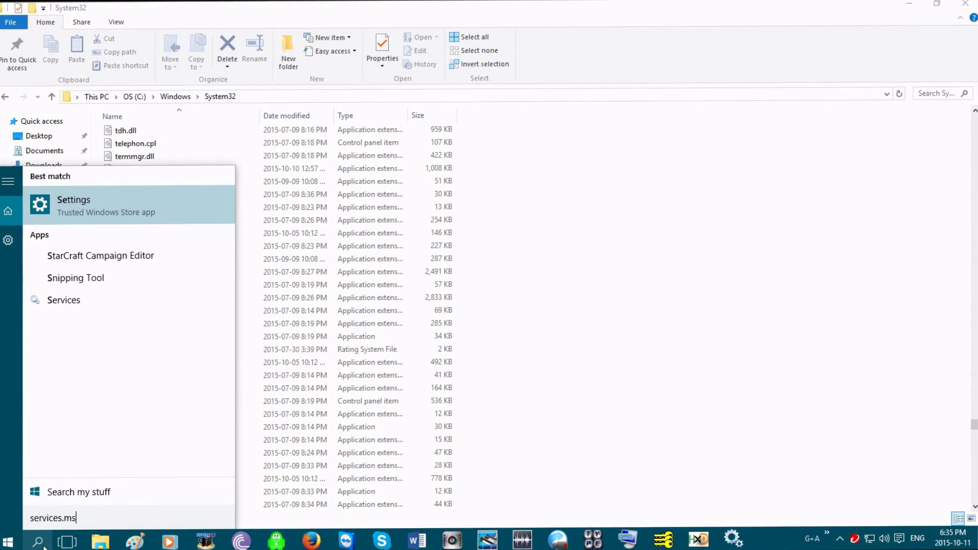
text(c)
click(95, 218)
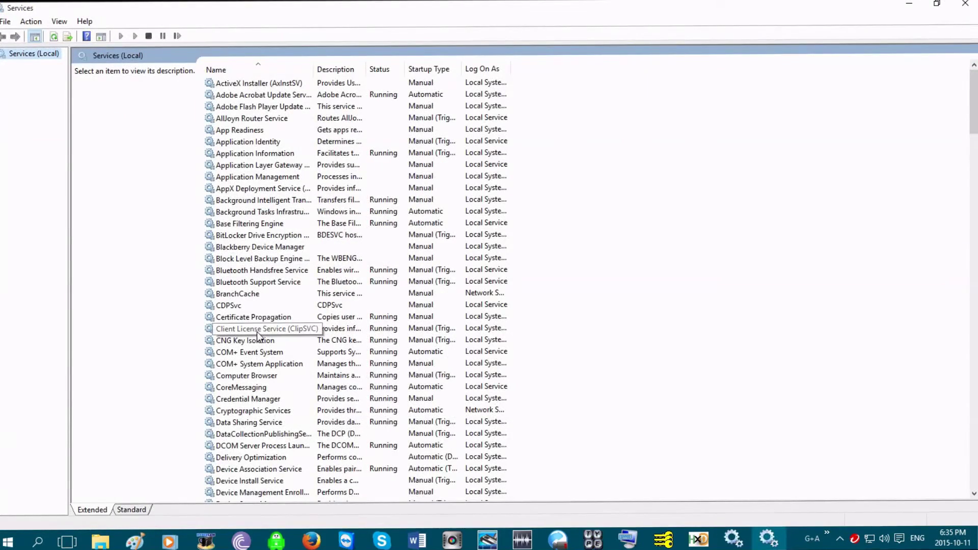
scroll(257, 332, down, 6)
scroll(258, 332, down, 8)
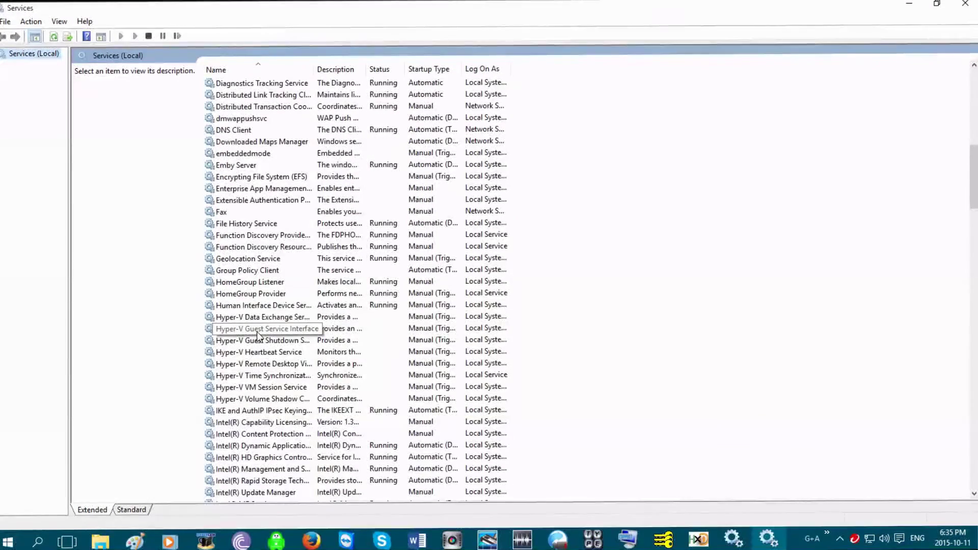
scroll(257, 332, down, 2)
scroll(257, 332, down, 5)
scroll(259, 335, down, 1)
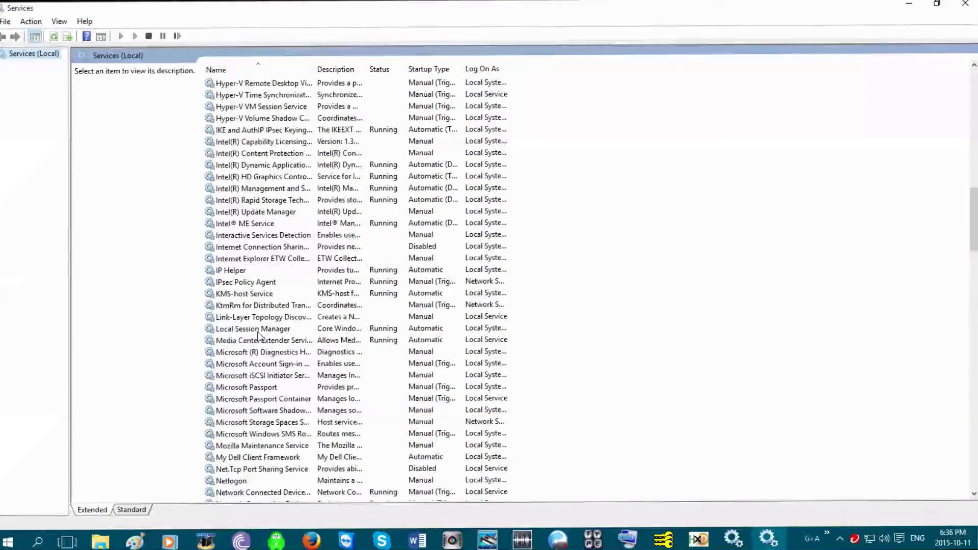
click(263, 341)
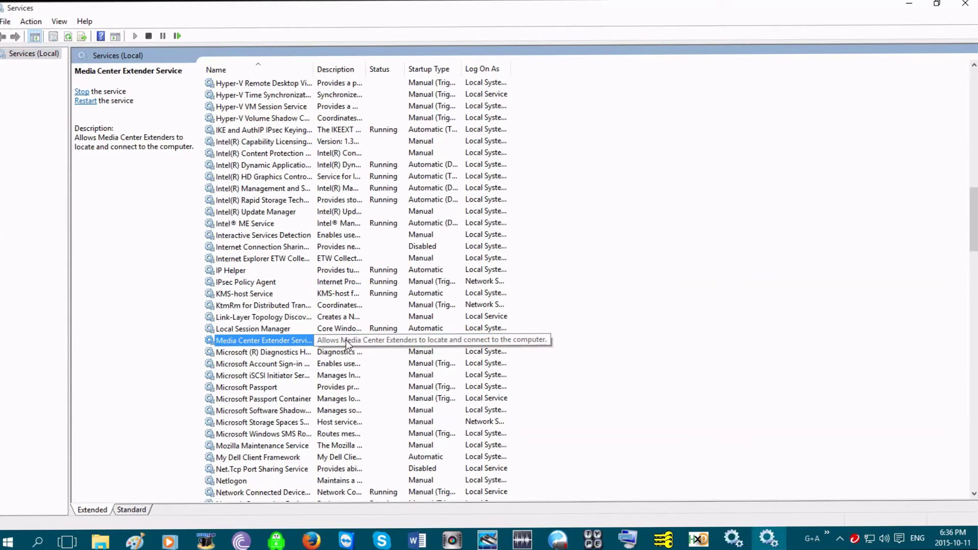
right_click(313, 340)
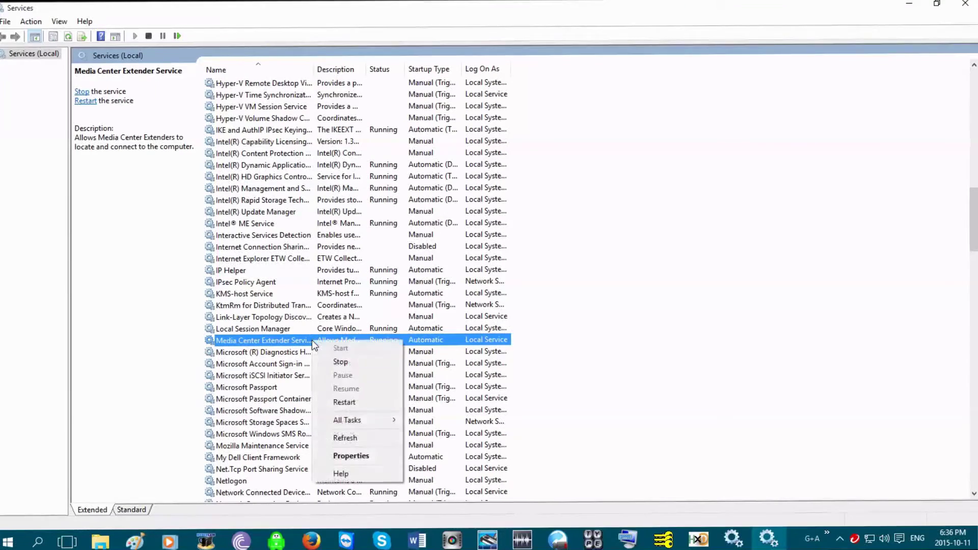
click(692, 349)
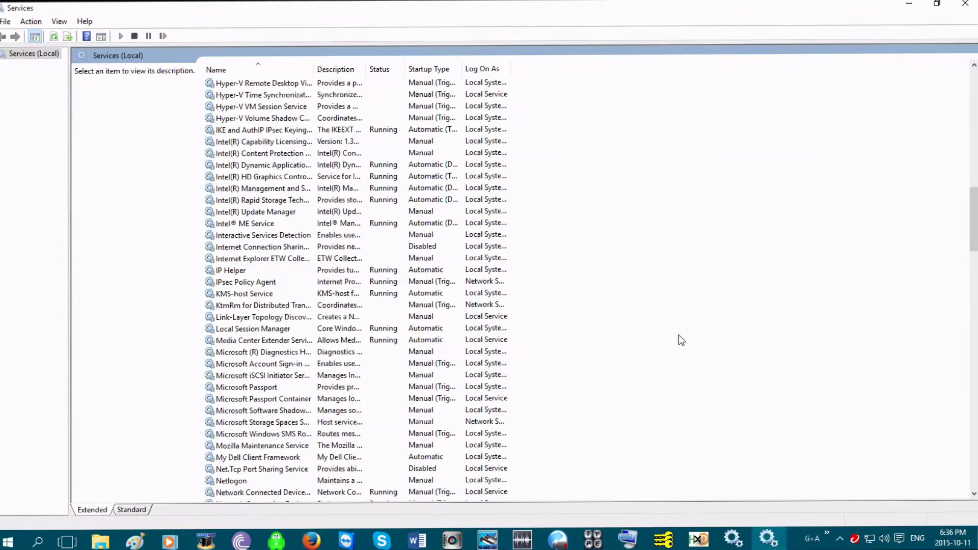
Launch Local Security Policy (secpol.msc) from Start search.
click(36, 542)
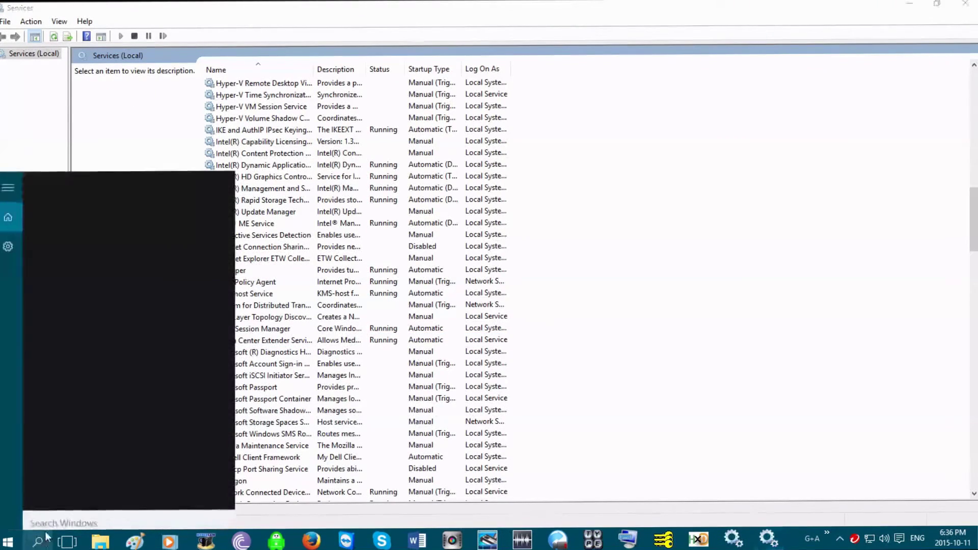
text(secp)
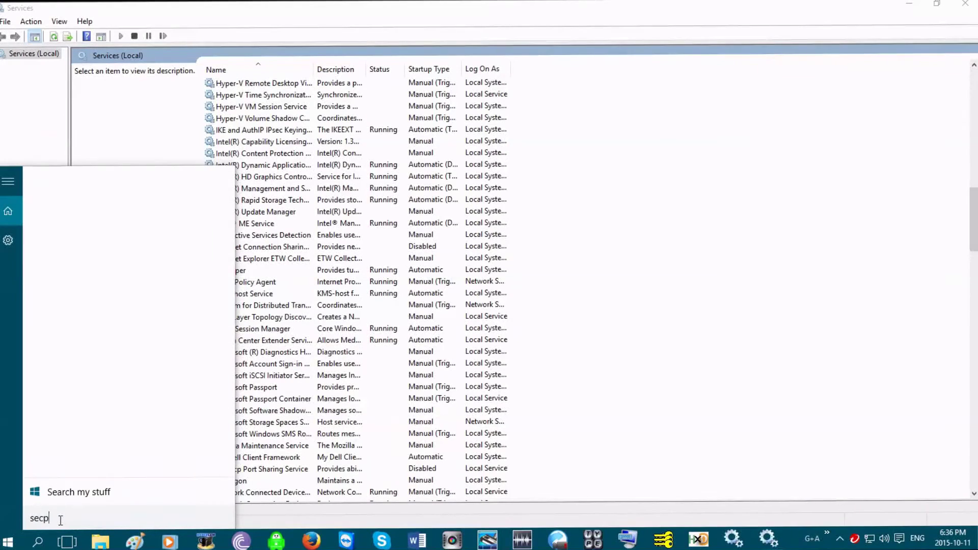
text(ol.msc)
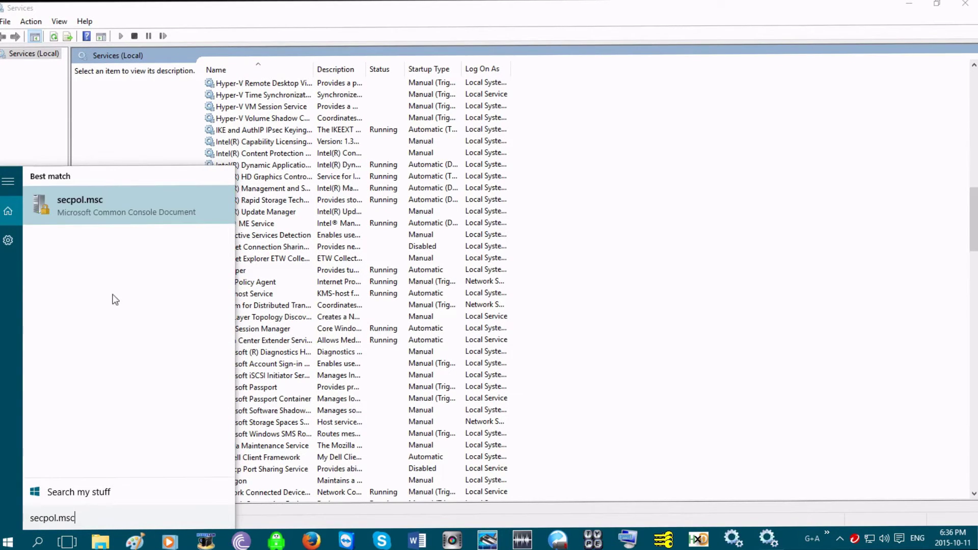
click(99, 208)
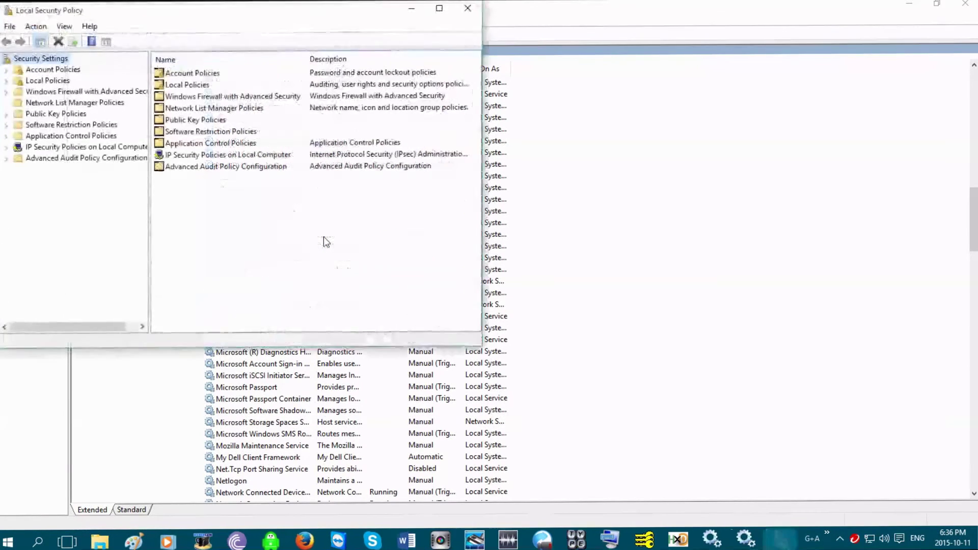
Show the Security Options policies under Local Policies full-screen.
click(6, 80)
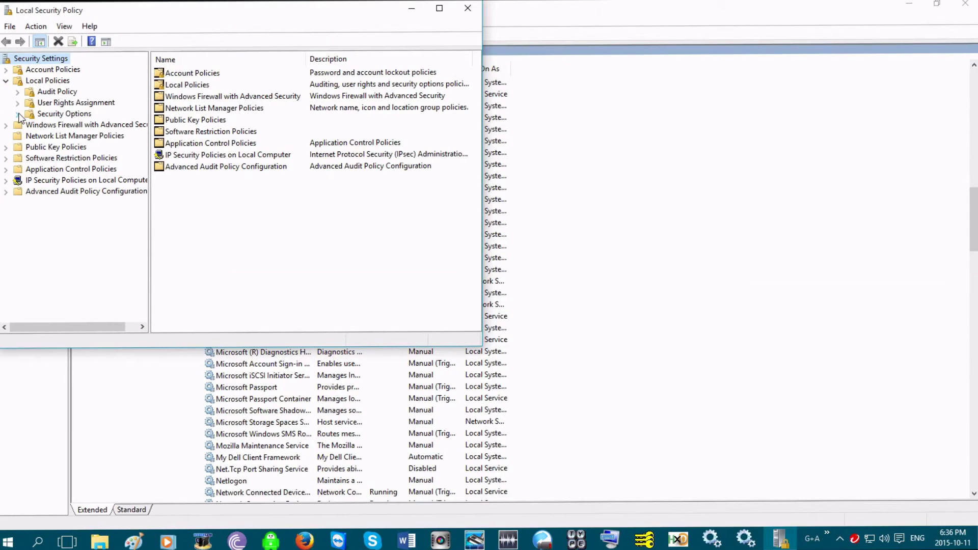
click(48, 114)
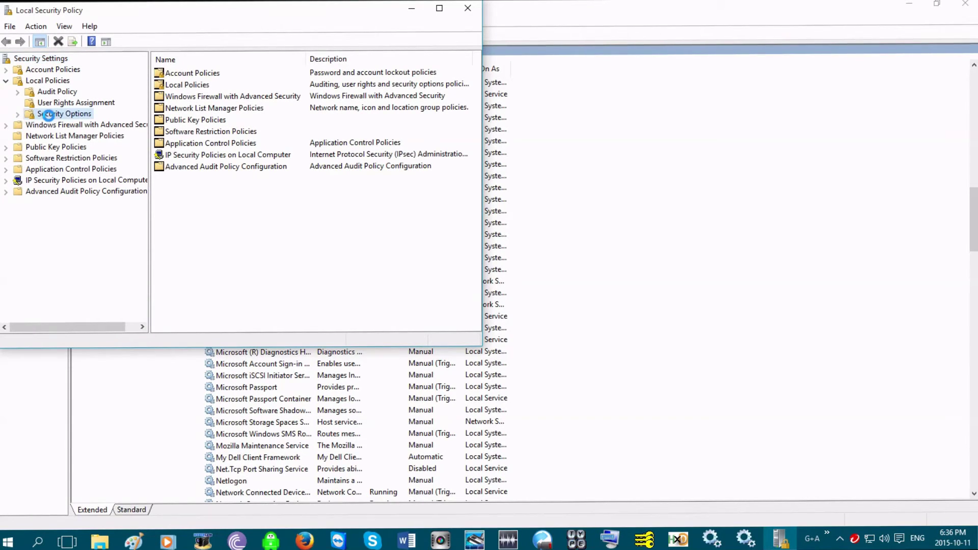
scroll(397, 279, down, 3)
scroll(398, 279, down, 10)
scroll(398, 279, down, 6)
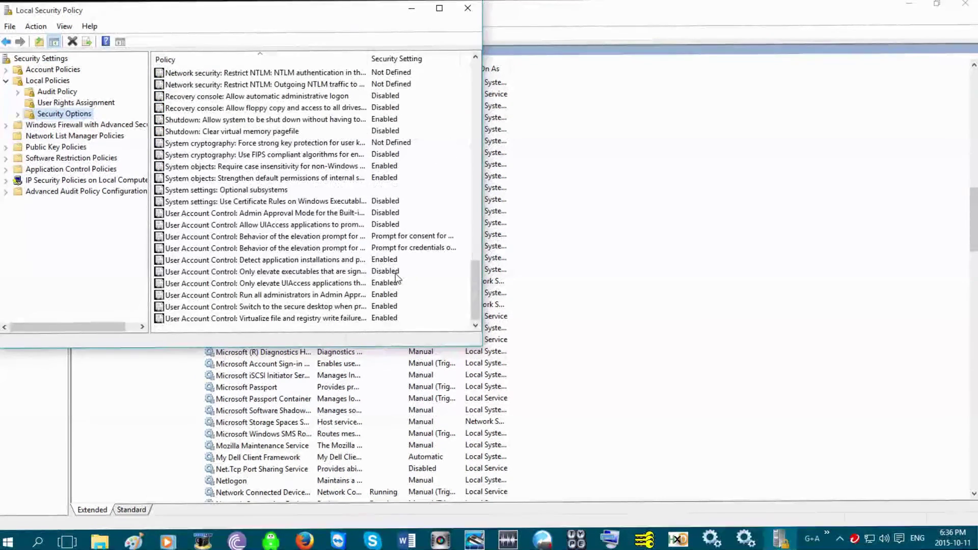
click(440, 8)
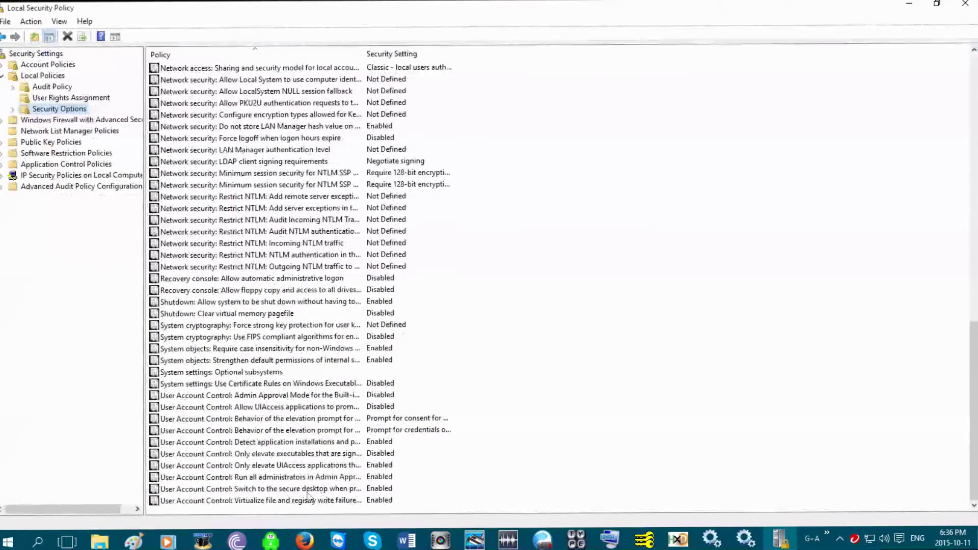
double_click(259, 477)
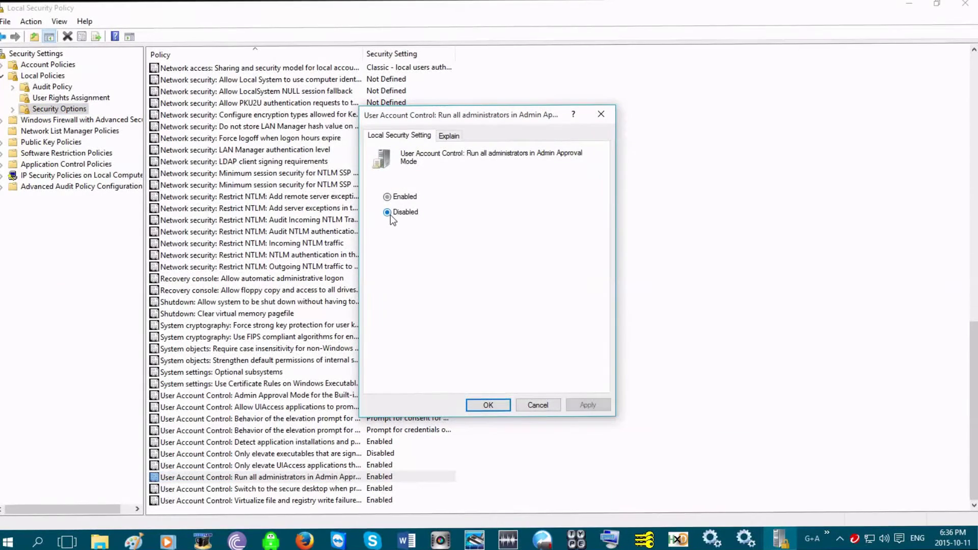
click(390, 215)
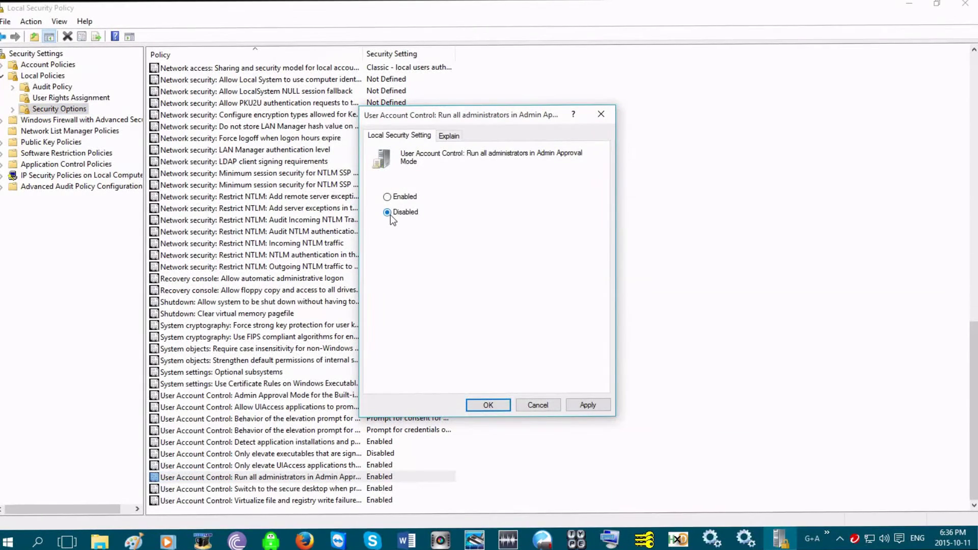
click(550, 405)
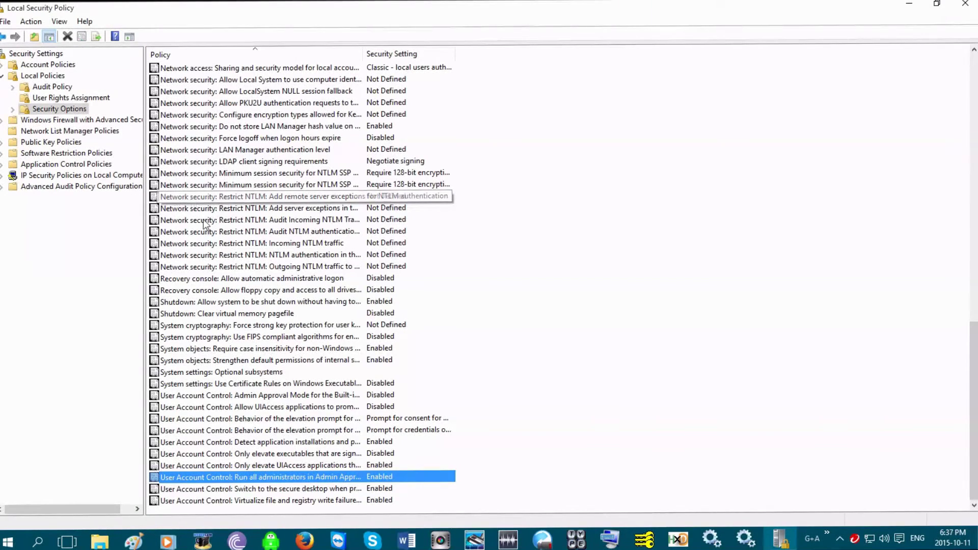
click(970, 6)
Close the Services window and bring up the Start menu.
click(969, 7)
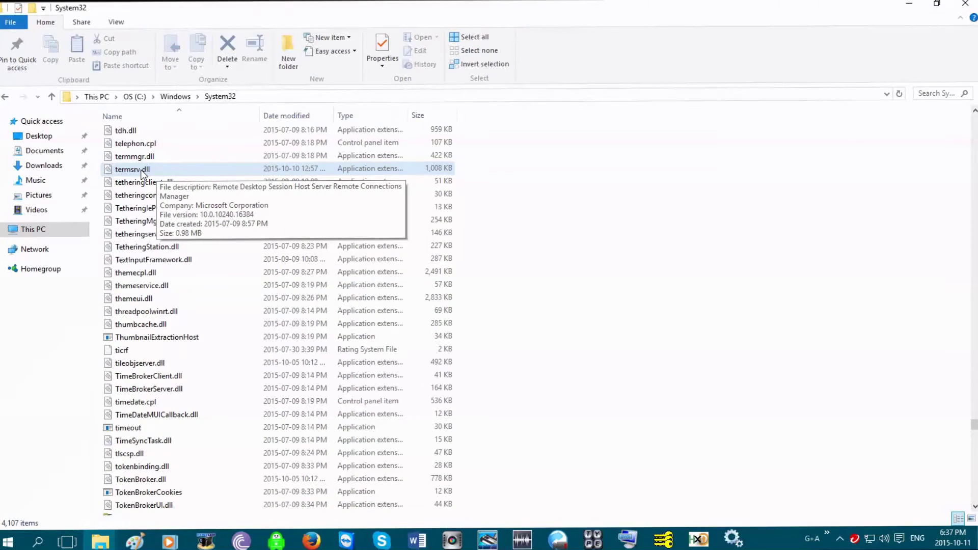
click(12, 541)
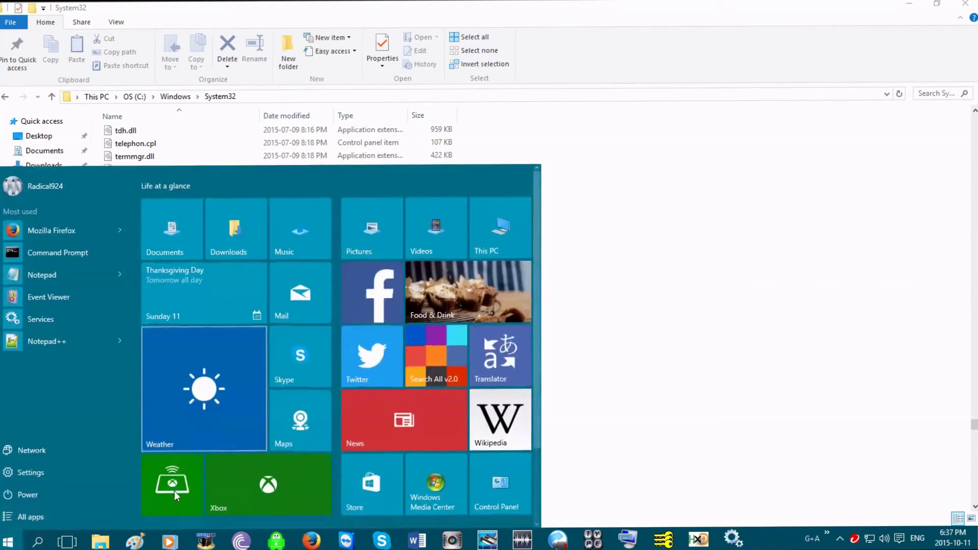
In Windows Media Center, view Settings > Extender (no extenders found), then close Media Center.
click(450, 493)
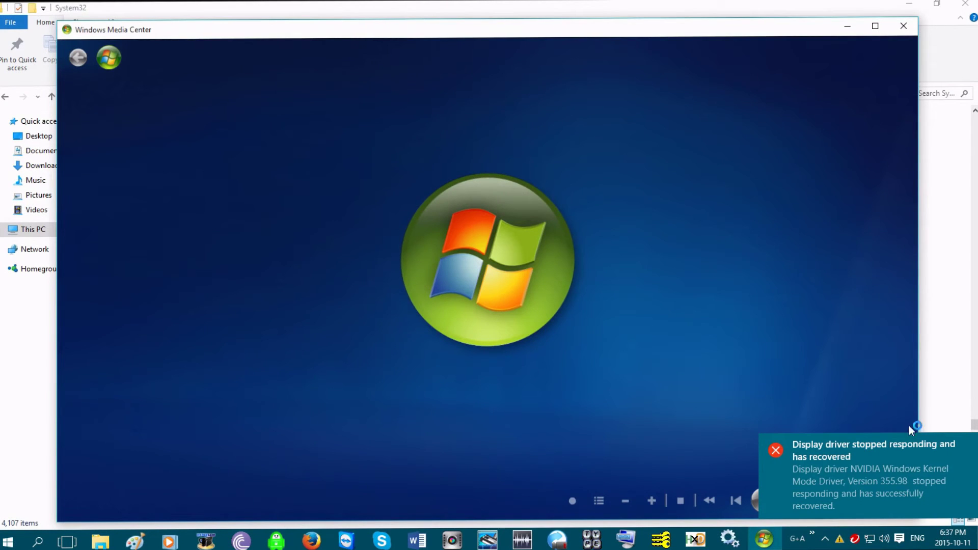
mouse_move(868, 475)
click(966, 447)
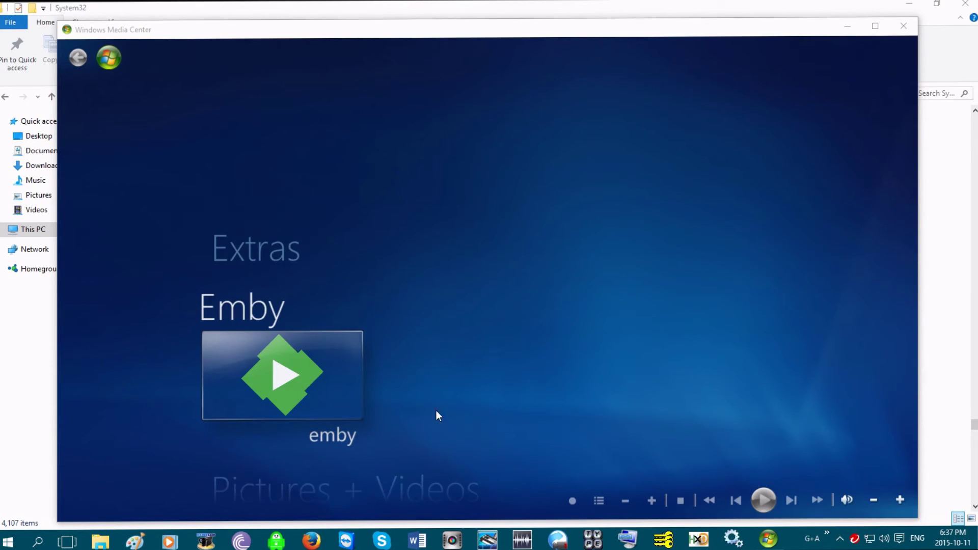
scroll(428, 410, down, 2)
scroll(428, 410, down, 2)
scroll(428, 410, down, 1)
click(294, 411)
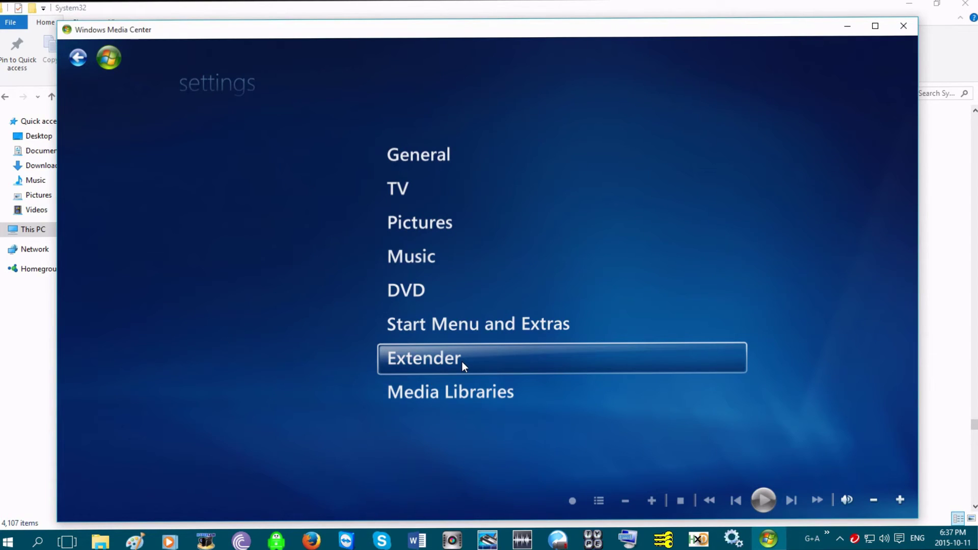
click(461, 361)
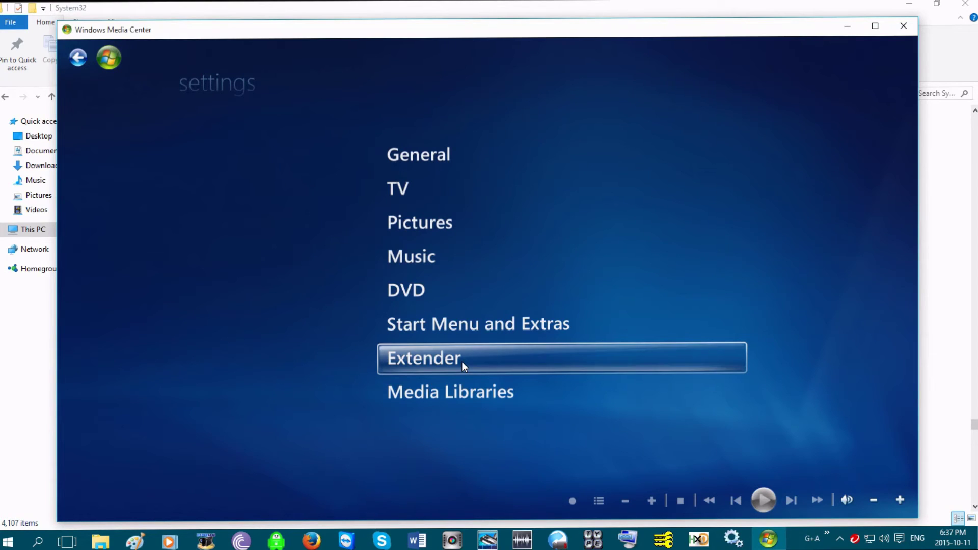
click(902, 27)
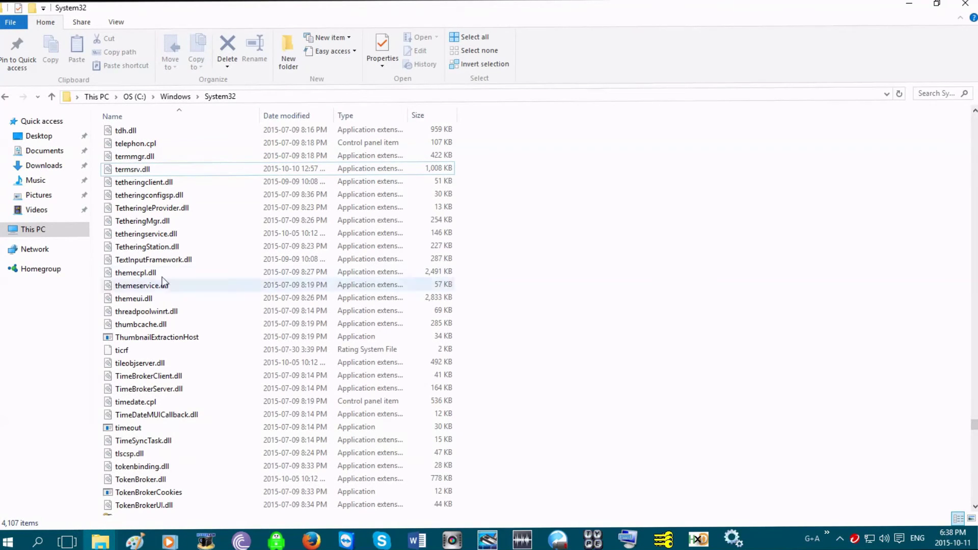
Launch Event Viewer full-screen with a widened log tree and Windows Logs expanded.
click(38, 541)
text(event viewer)
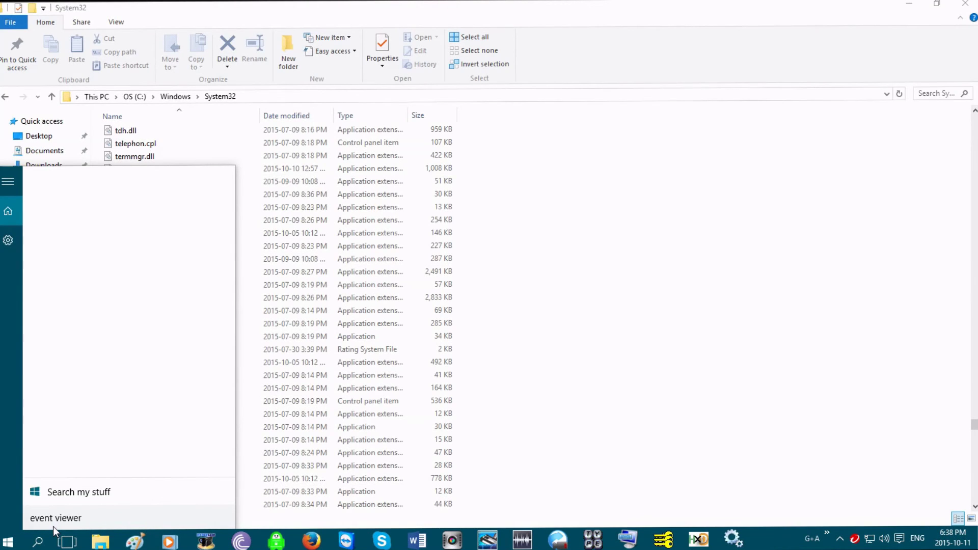
click(84, 252)
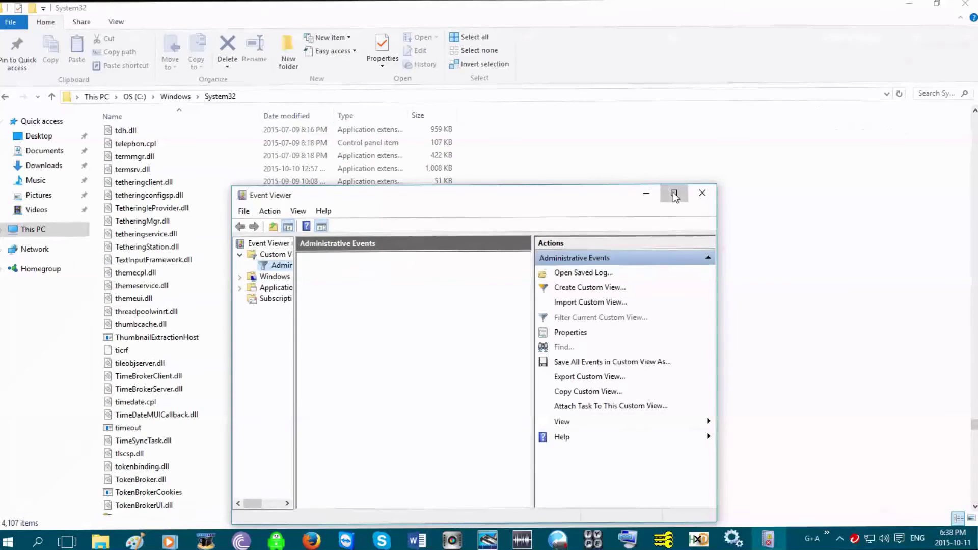
click(675, 193)
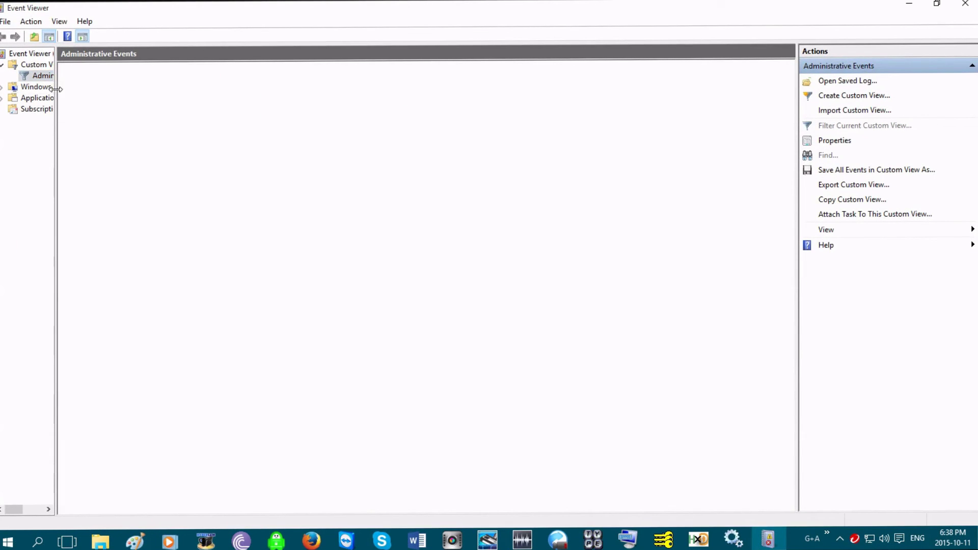
drag(55, 87, 176, 88)
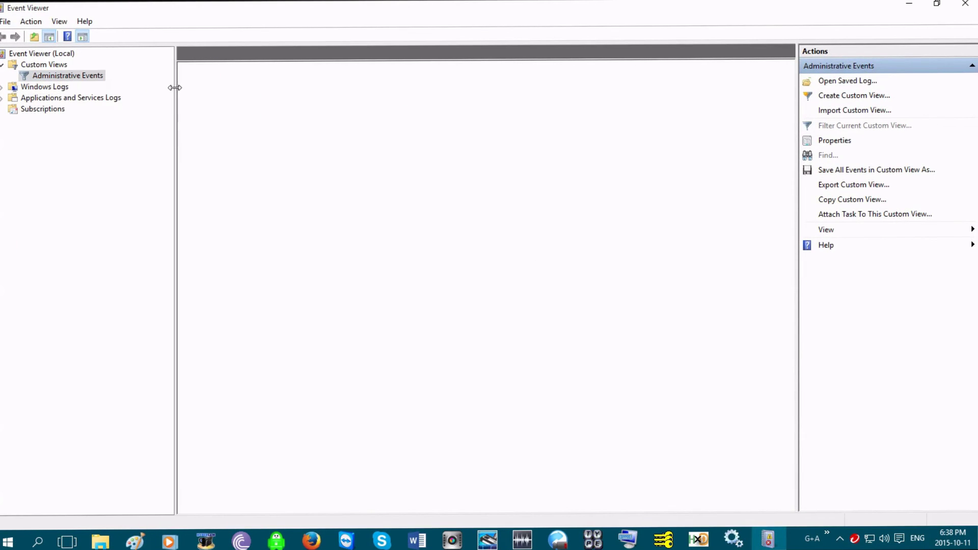
click(5, 87)
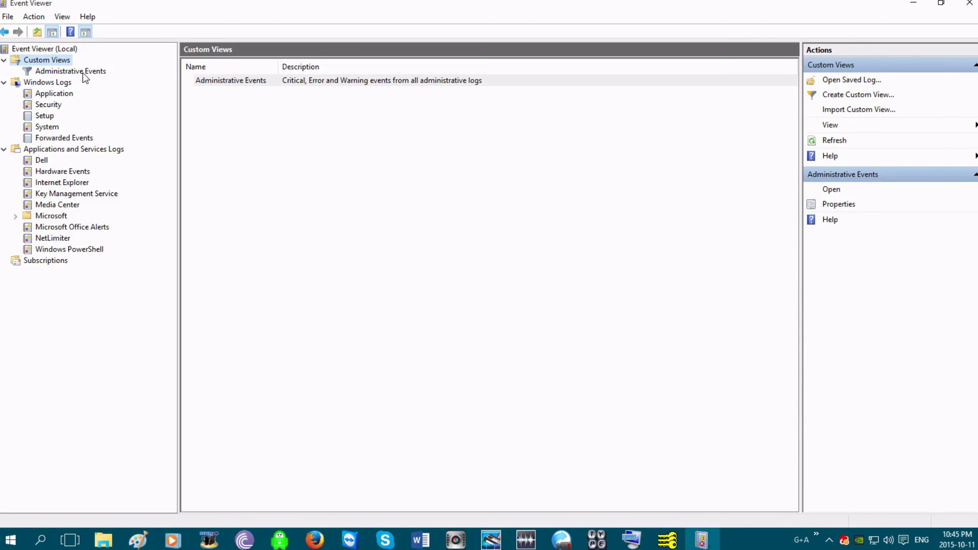
Read Media Center Extender warning events 113, 107 and 117 in the Media Center log.
click(74, 205)
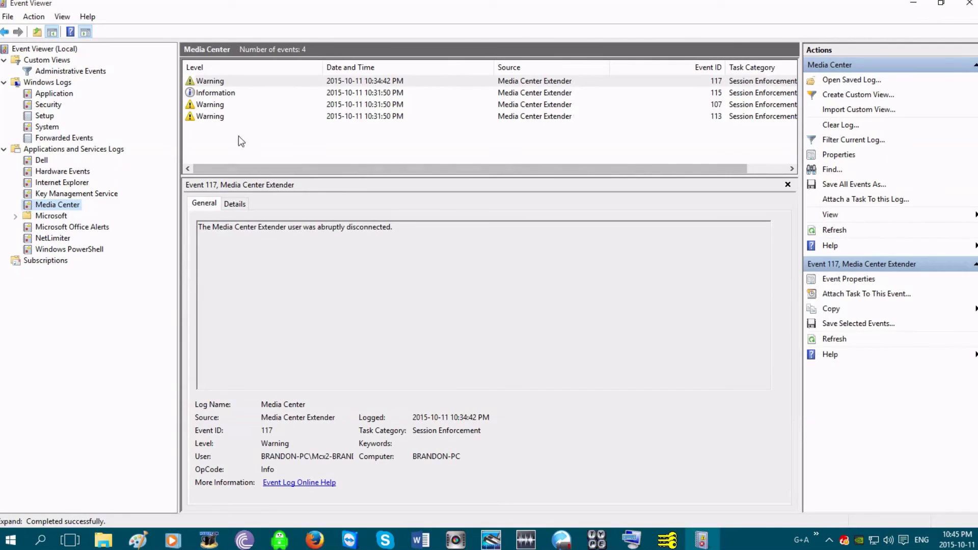
click(218, 118)
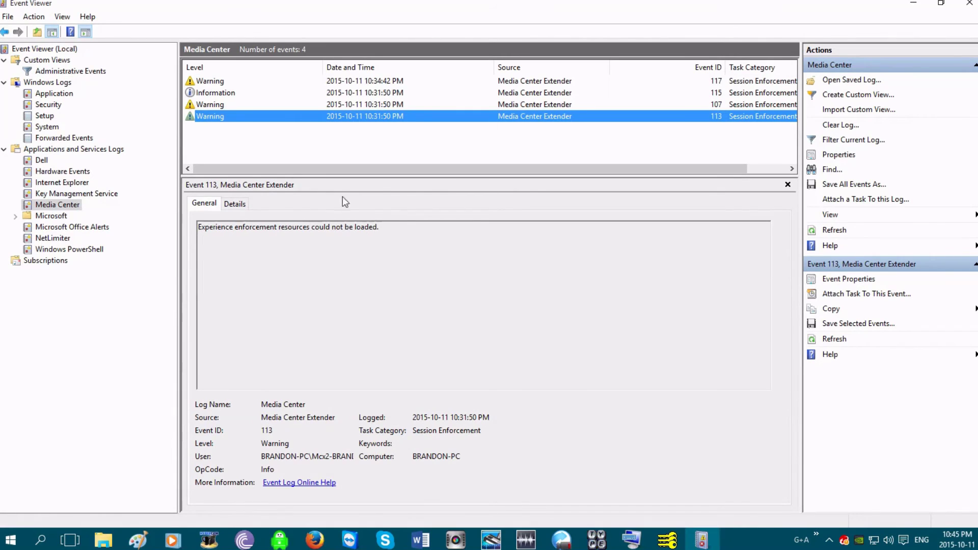
click(226, 106)
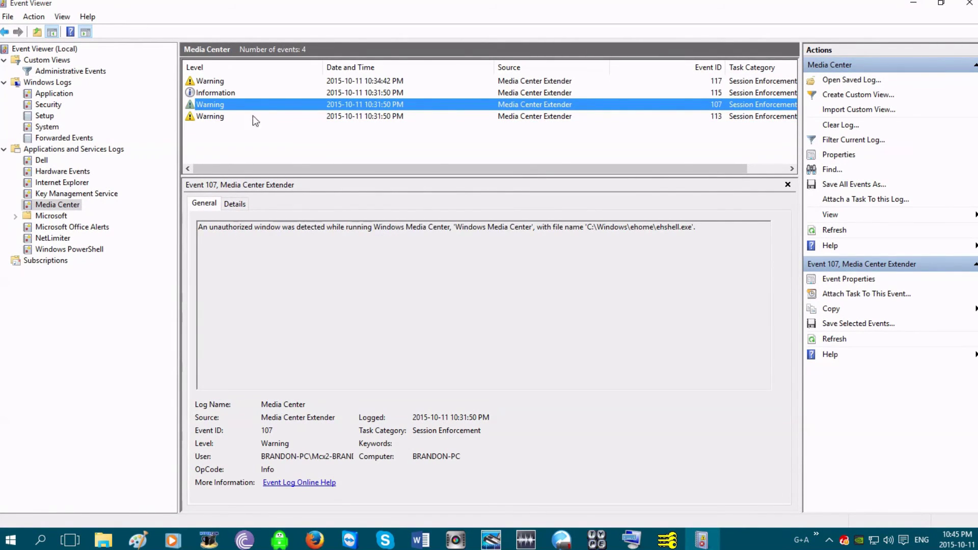
click(217, 81)
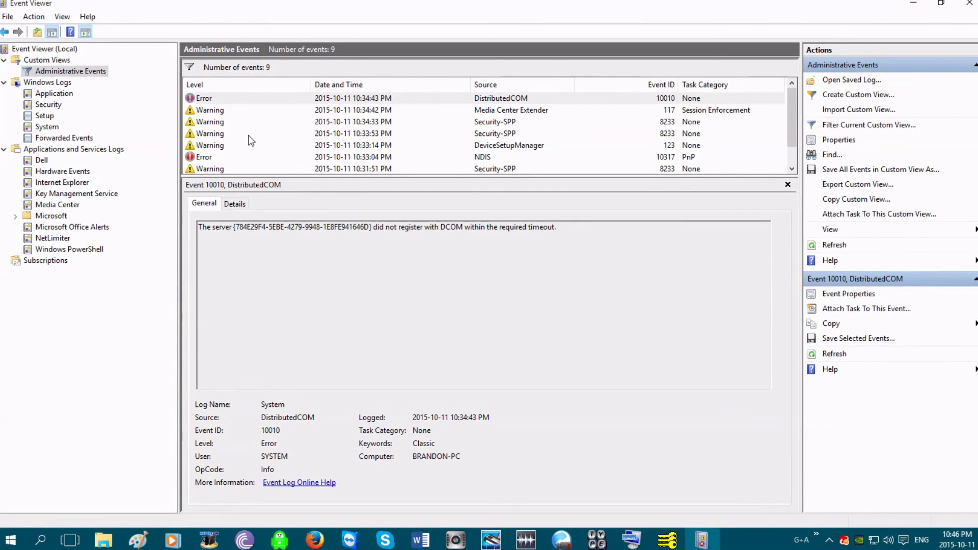
click(224, 113)
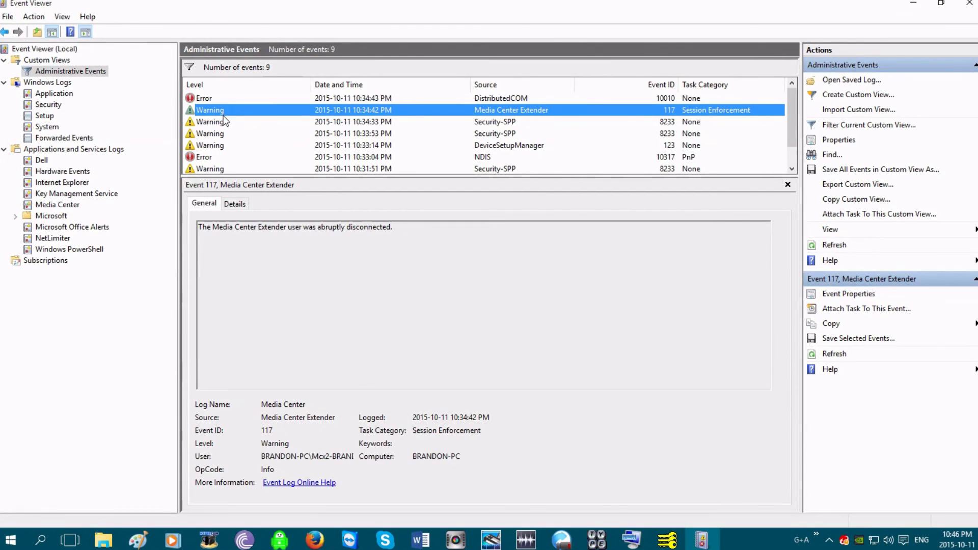
click(225, 122)
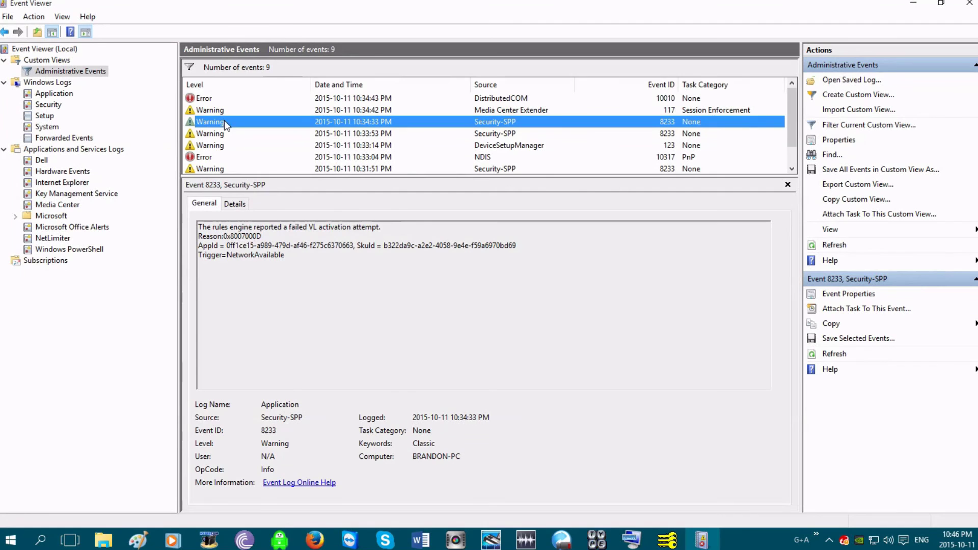
click(224, 135)
click(224, 143)
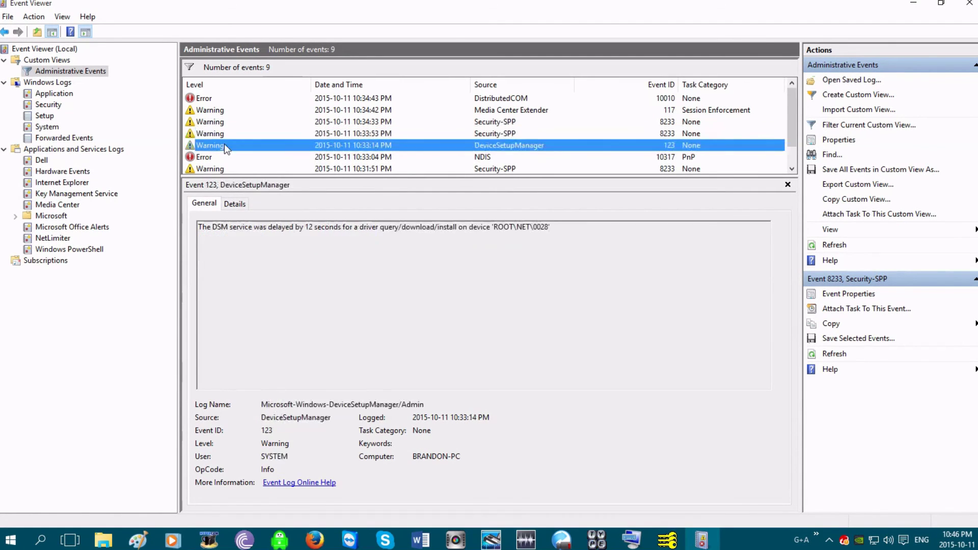
scroll(224, 143, down, 1)
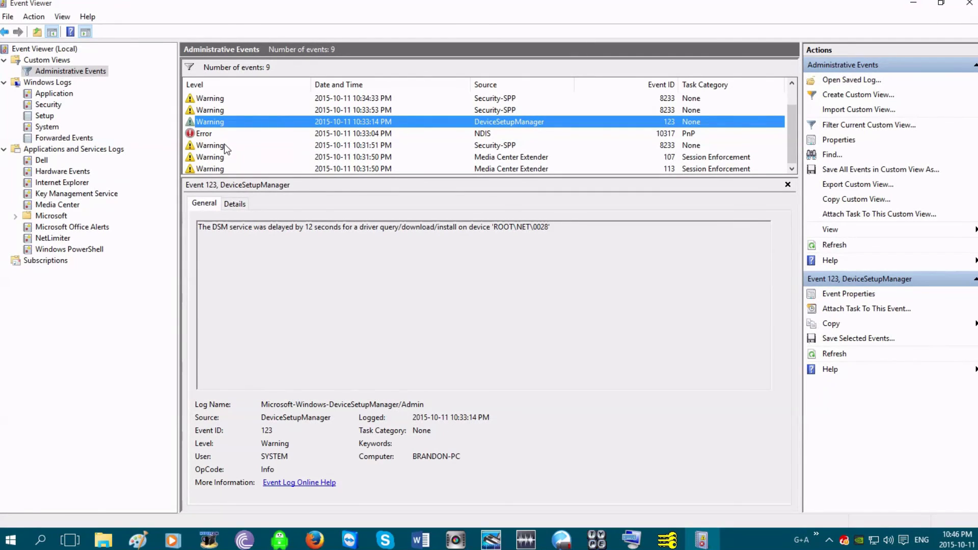
scroll(224, 144, up, 1)
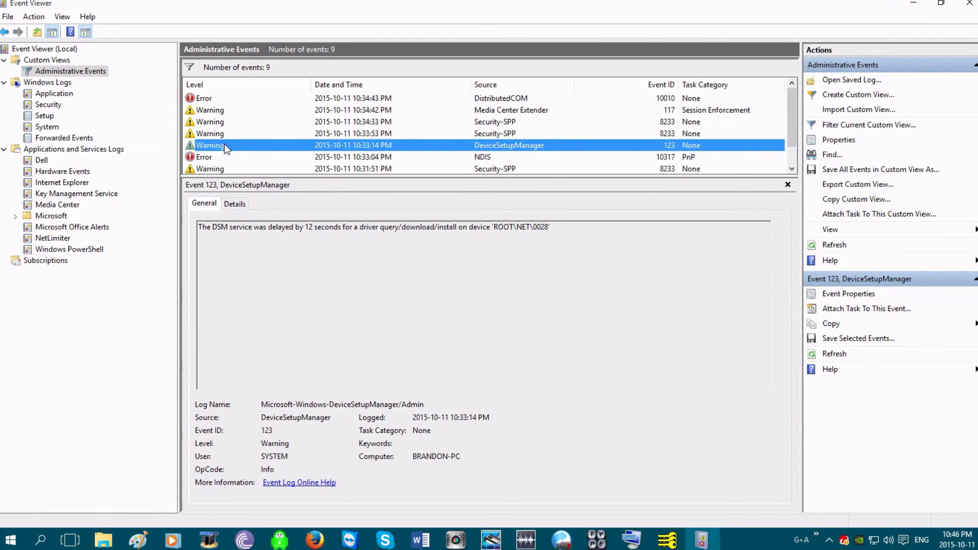